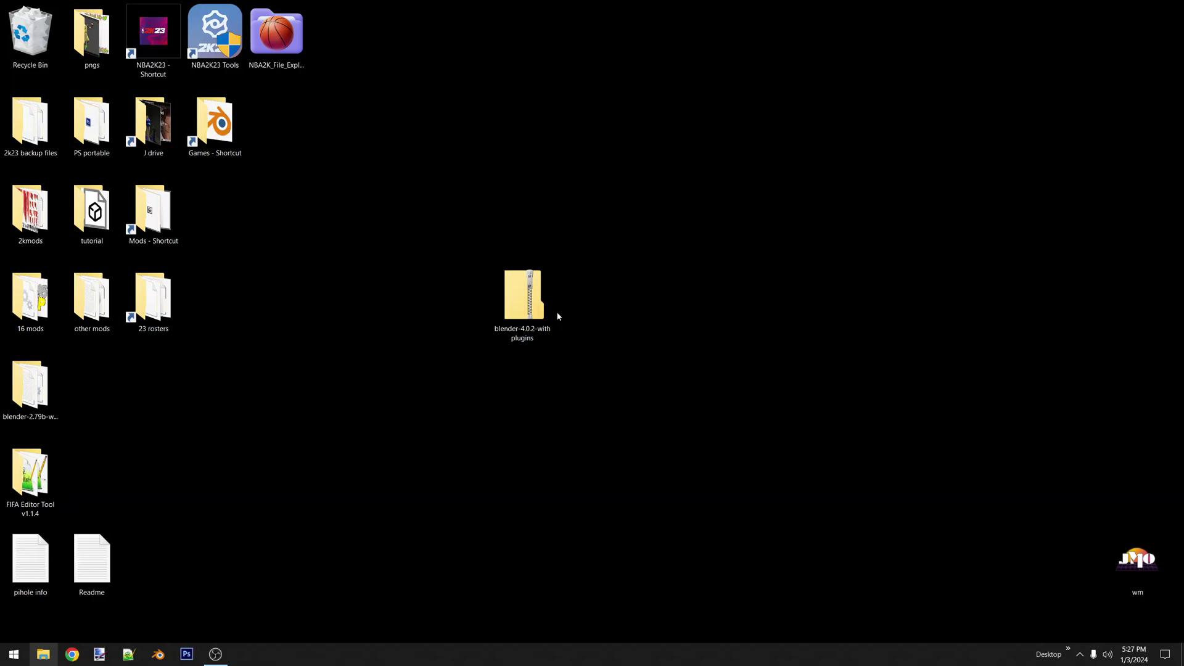
- Copy the blender-4.0.2-with plugins folder out of the zip archive onto the Desktop
{"action": "double_click", "coordinate": [527, 303]}
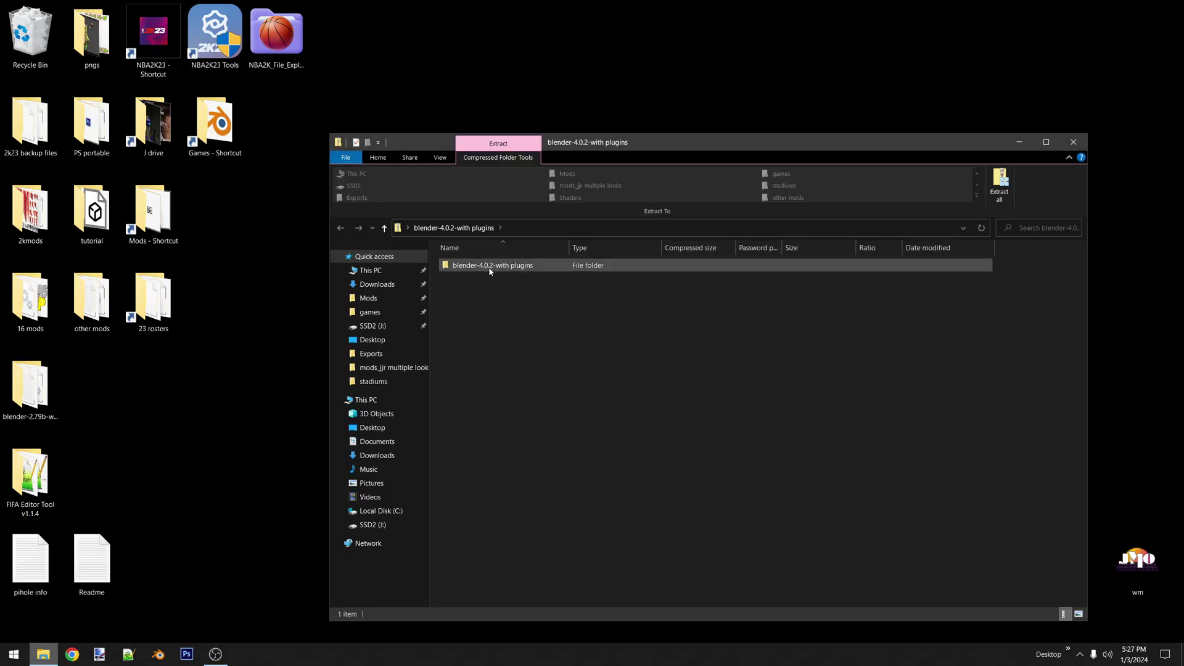
{"action": "double_click", "coordinate": [496, 266]}
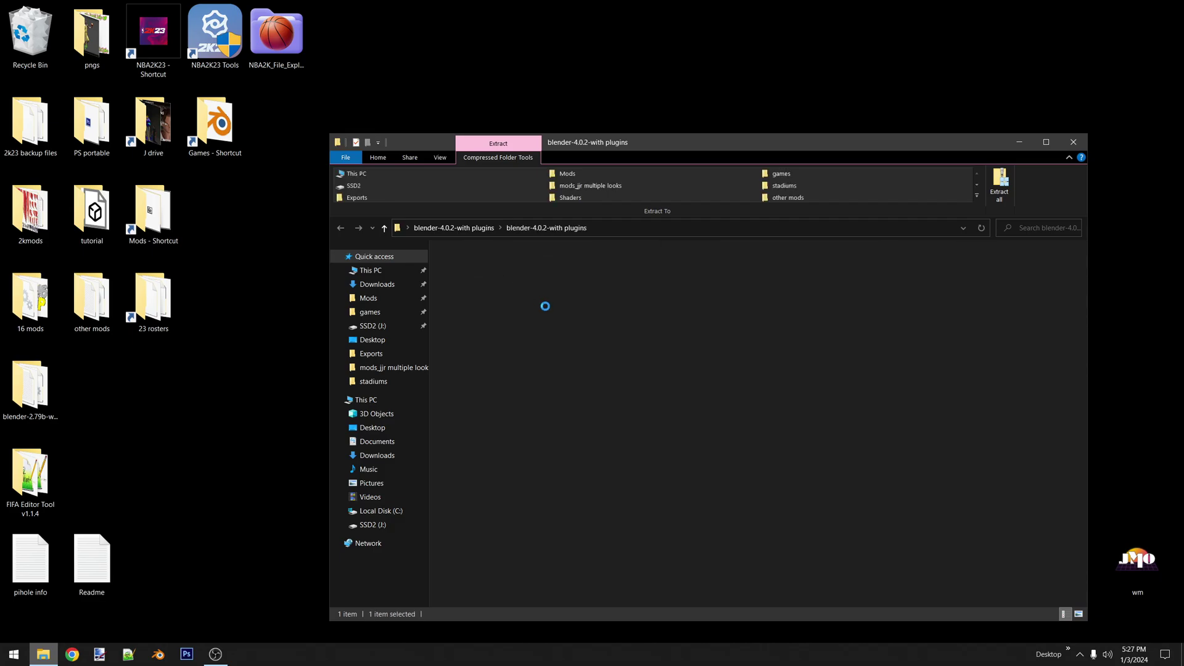
{"action": "left_click", "coordinate": [384, 228]}
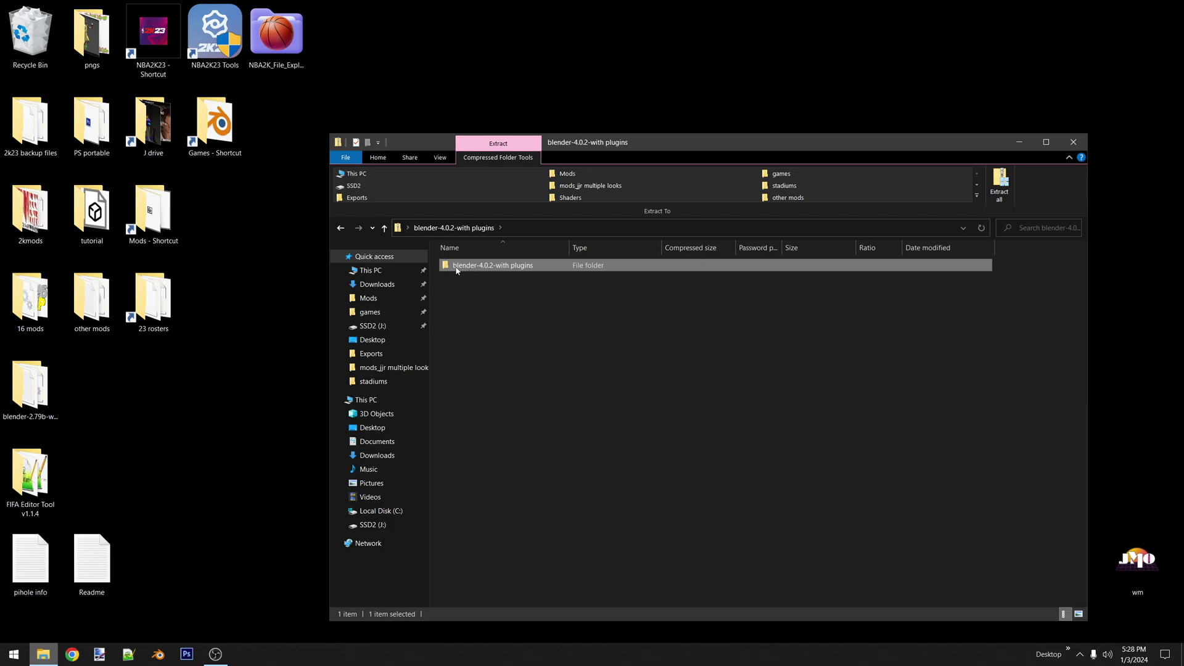
{"action": "left_click_drag", "start_coordinate": [457, 270], "coordinate": [531, 99]}
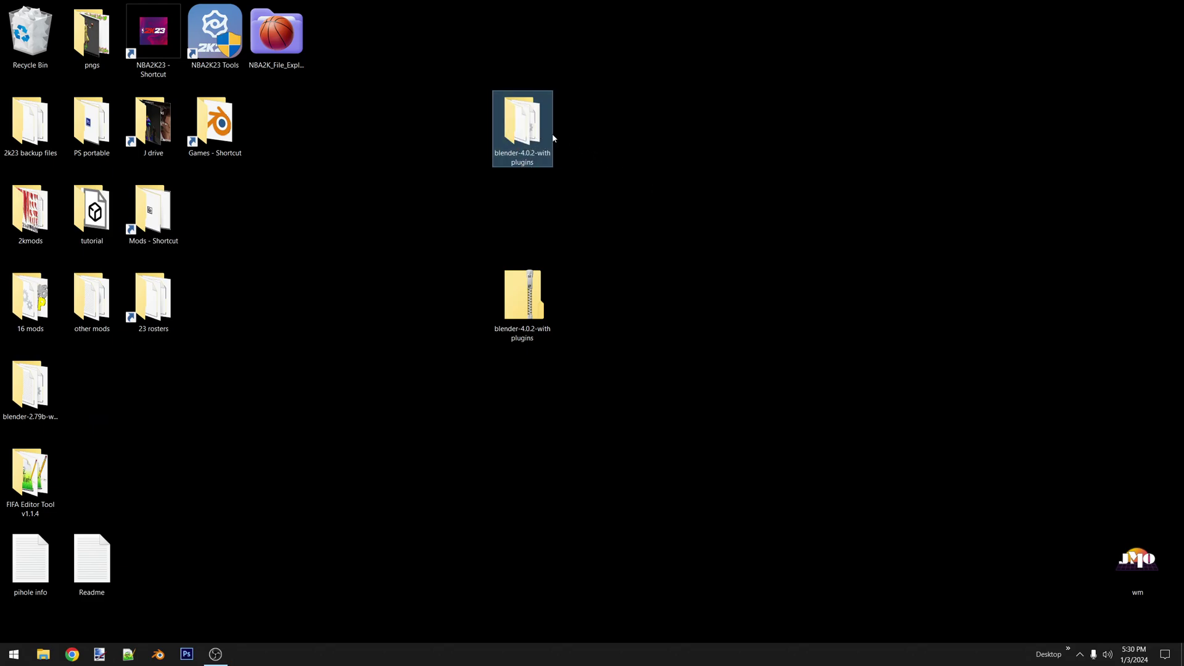
- Open the CYBERFACE folder inside the extracted Blender folder and launch NBA2K File Explorer
{"action": "double_click", "coordinate": [526, 130]}
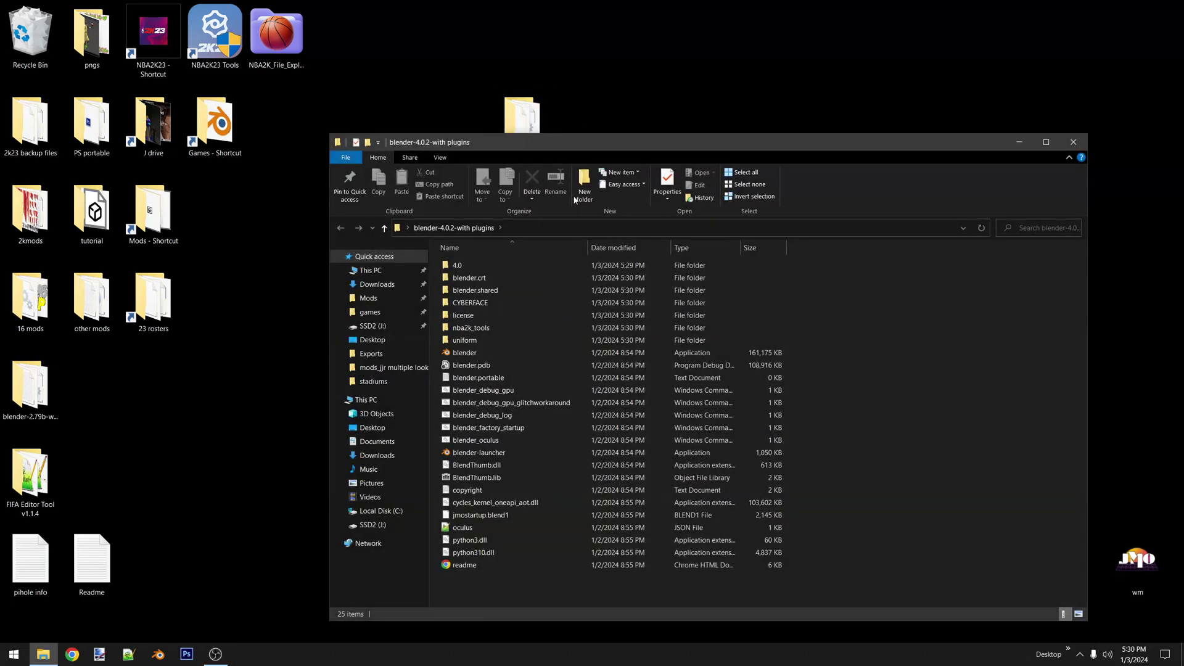
{"action": "left_click", "coordinate": [483, 305]}
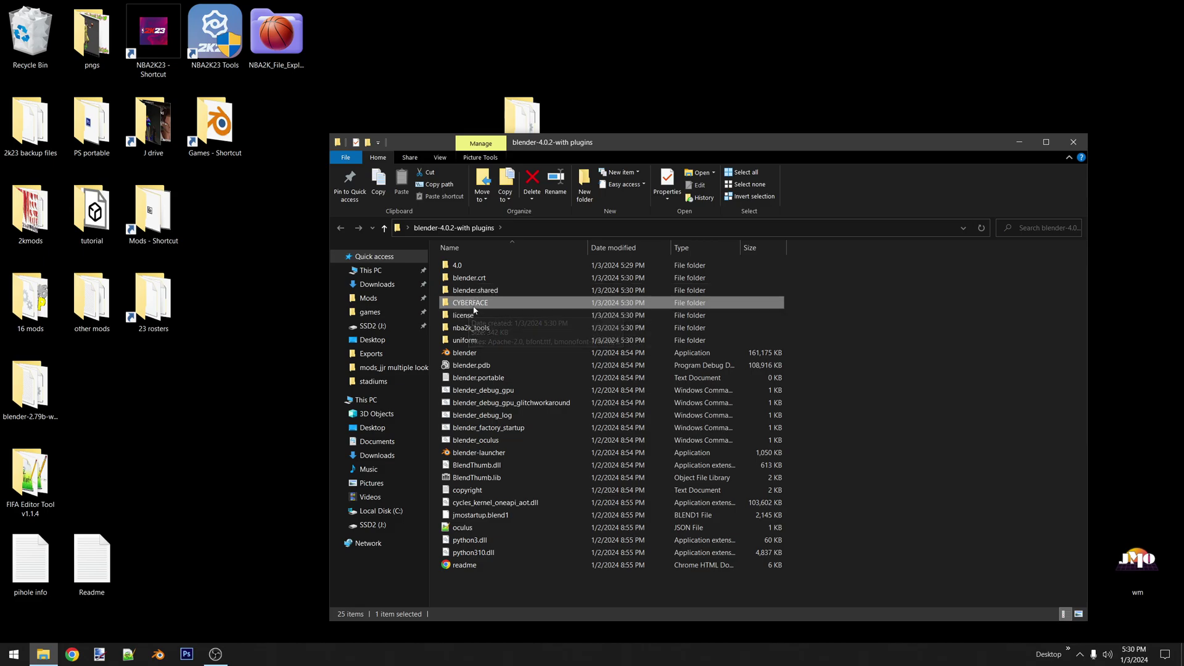
{"action": "double_click", "coordinate": [474, 304]}
{"action": "left_click", "coordinate": [543, 285]}
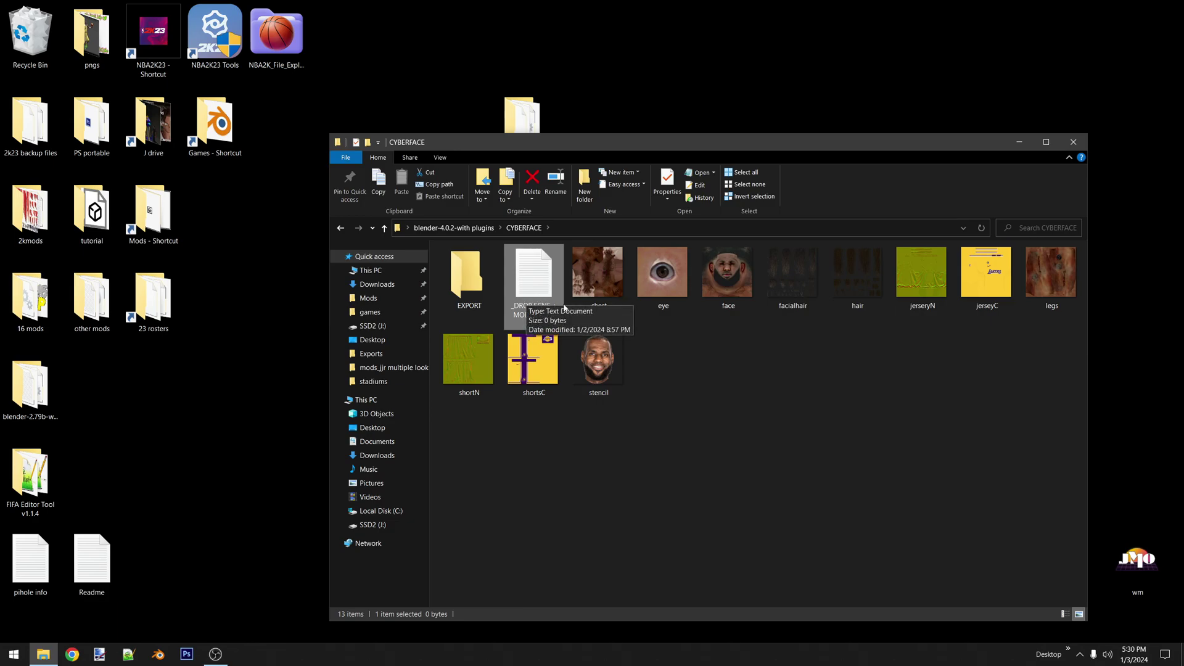
{"action": "double_click", "coordinate": [276, 32]}
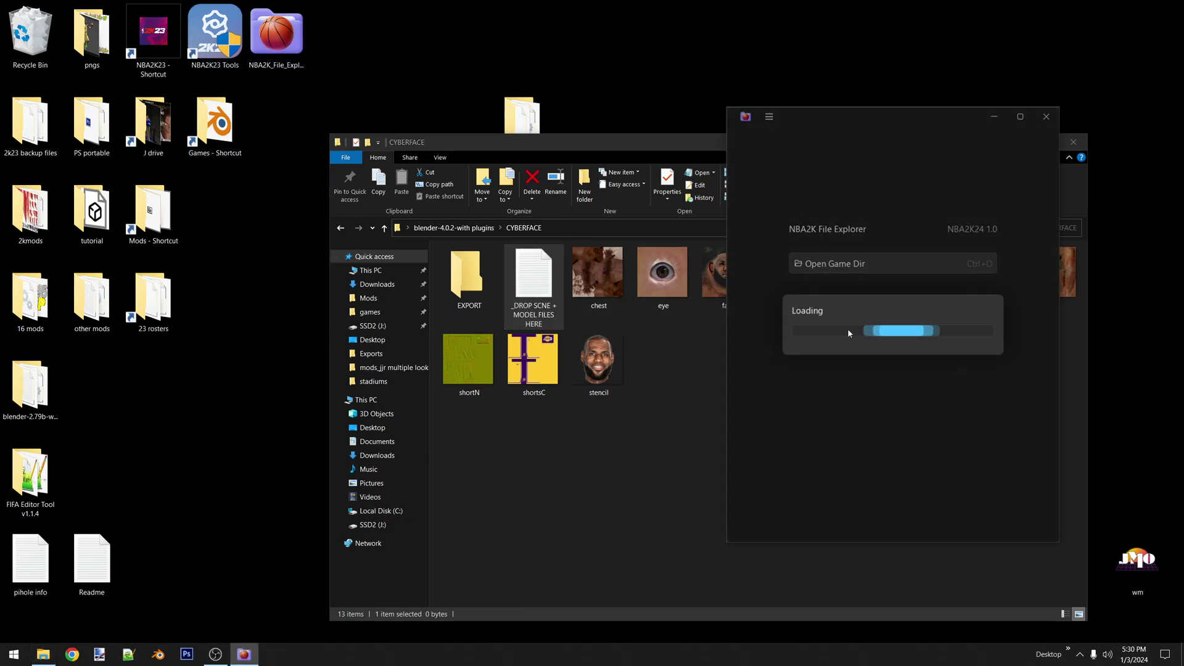
- Search 'png', open png0135.iff and copy hihead.SCNE with its model file into CYBERFACE
{"action": "left_click", "coordinate": [787, 146]}
{"action": "type", "text": "png"}
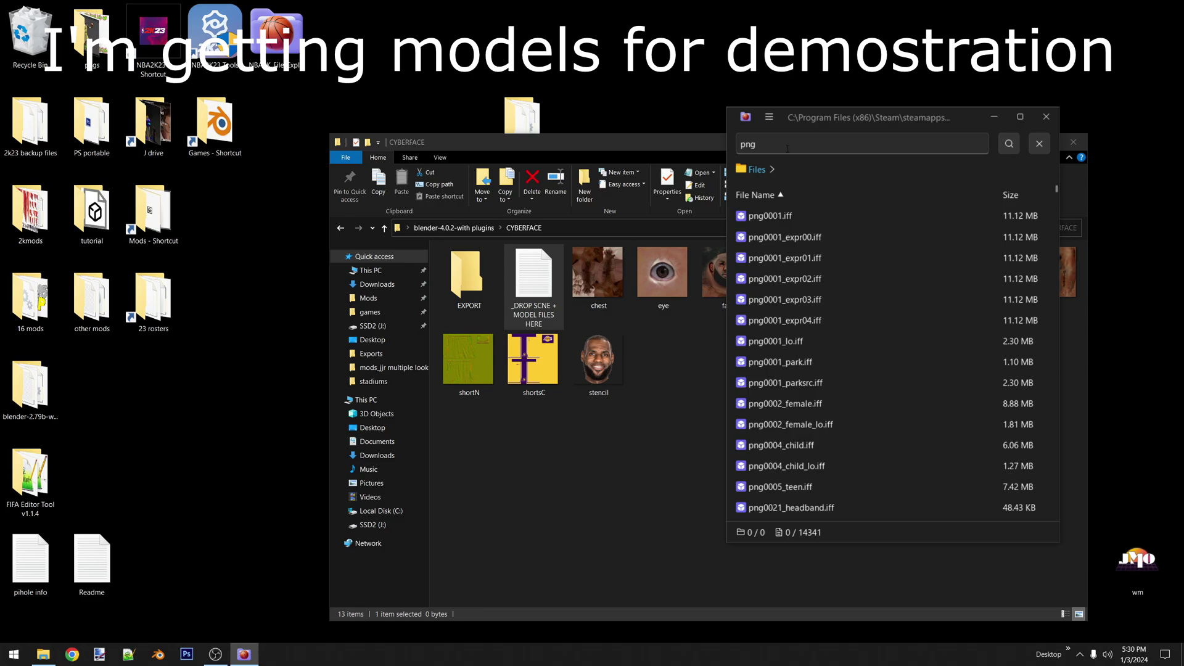
{"action": "scroll", "coordinate": [795, 296], "scroll_direction": "down", "scroll_amount": 10}
{"action": "double_click", "coordinate": [796, 296]}
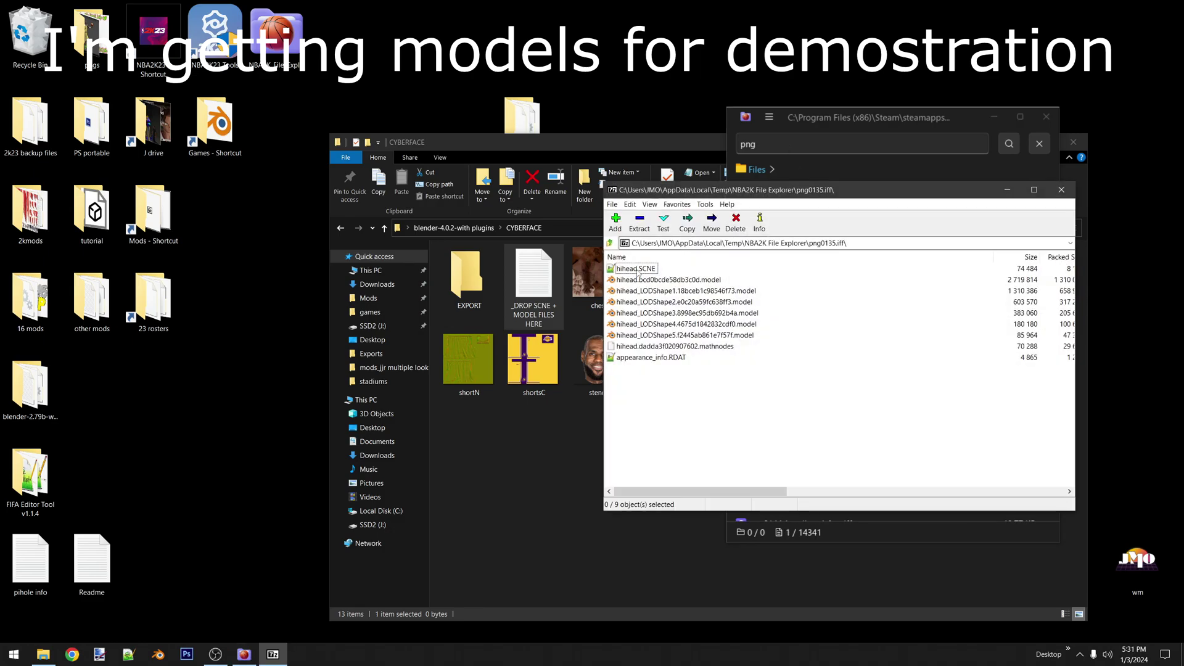
{"action": "left_click", "coordinate": [635, 269]}
{"action": "left_click", "coordinate": [653, 280], "text": "shift"}
{"action": "left_click_drag", "start_coordinate": [653, 279], "coordinate": [545, 471]}
{"action": "left_click", "coordinate": [980, 118]}
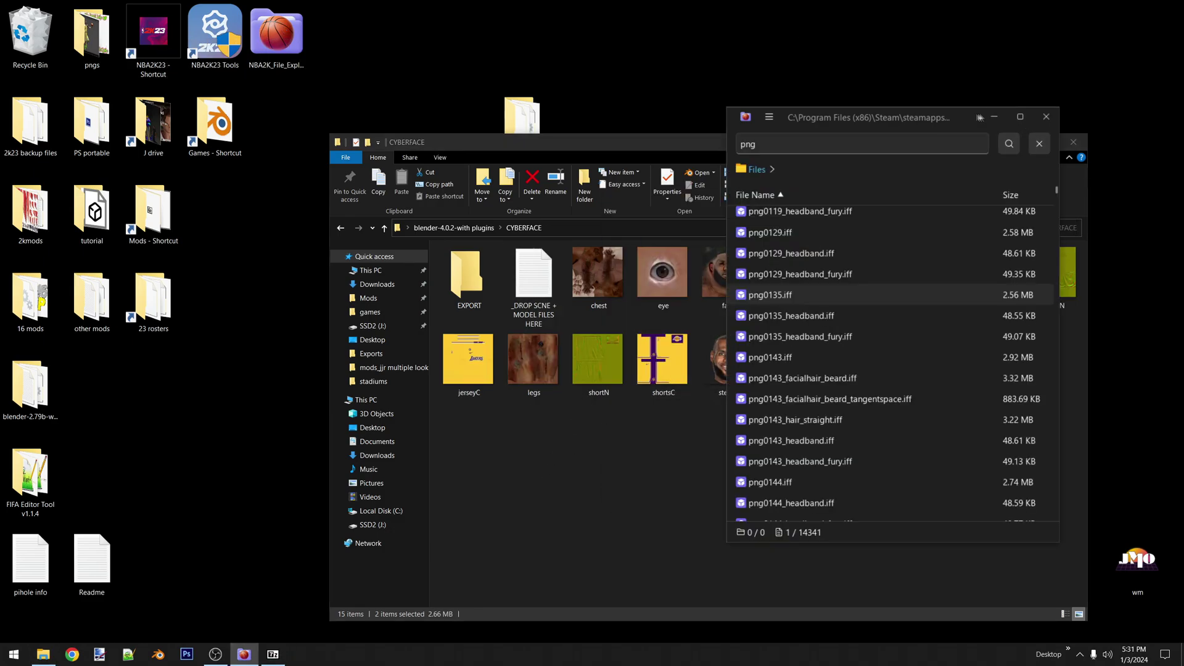
- Copy the facialHair_beard.SCNE and model files from png0143_facialhair_beard.iff into CYBERFACE, then close NBA2K File Explorer
{"action": "double_click", "coordinate": [827, 378]}
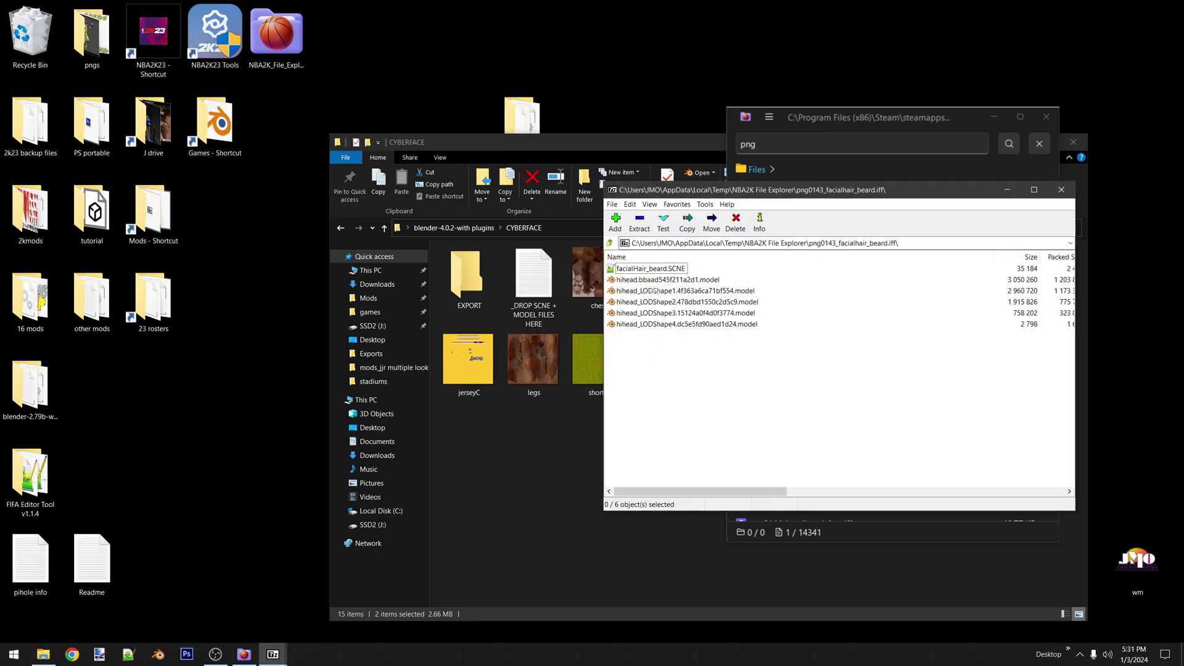
{"action": "left_click", "coordinate": [635, 268]}
{"action": "left_click", "coordinate": [654, 279], "text": "shift"}
{"action": "left_click_drag", "start_coordinate": [654, 279], "coordinate": [586, 398]}
{"action": "left_click", "coordinate": [1024, 120]}
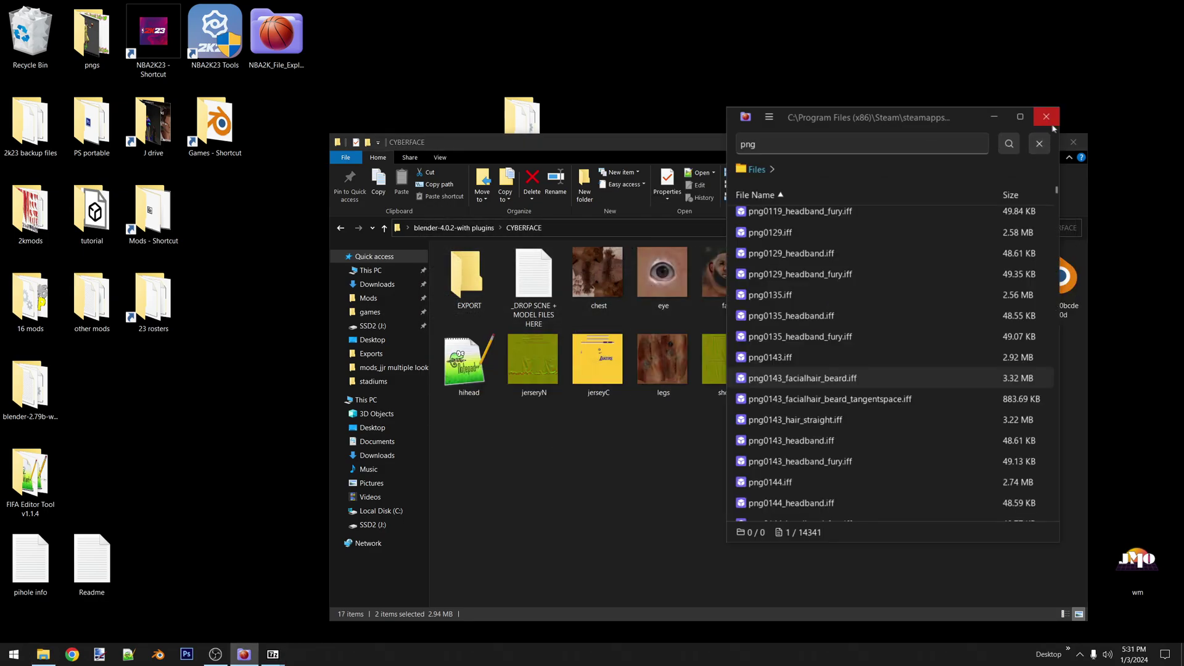
{"action": "left_click", "coordinate": [1046, 116]}
{"action": "left_click", "coordinate": [454, 227]}
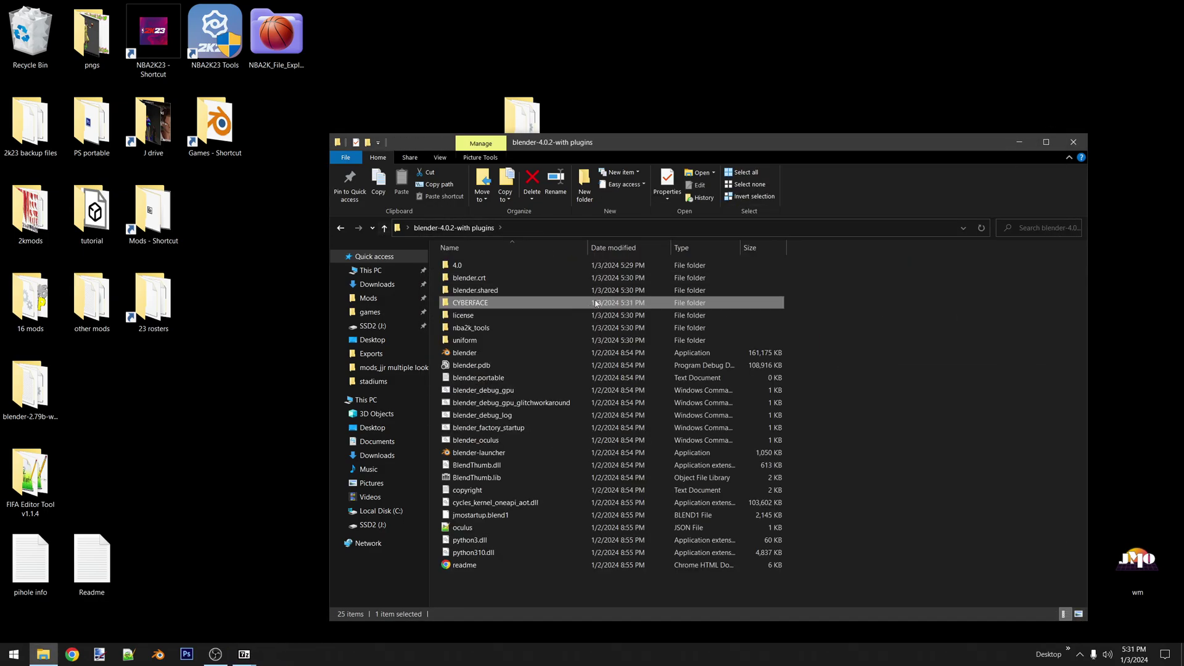
- Launch blender.exe from the extracted folder and dismiss the splash screen to reach the jersey scene
{"action": "double_click", "coordinate": [475, 354]}
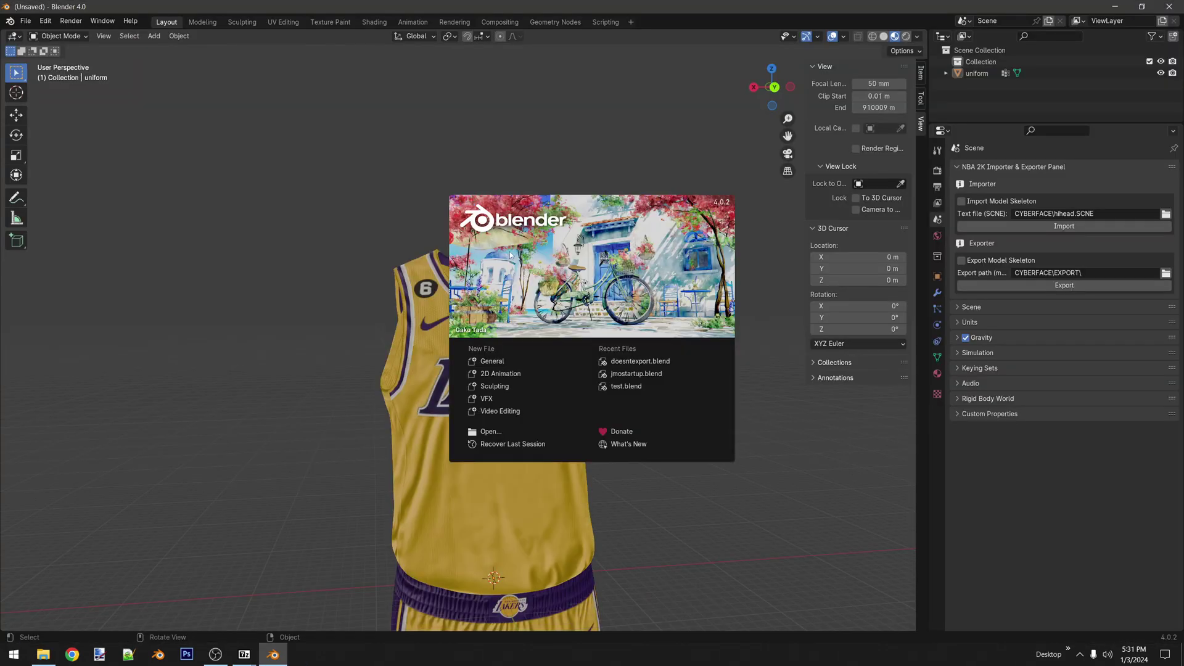
{"action": "left_click", "coordinate": [630, 165]}
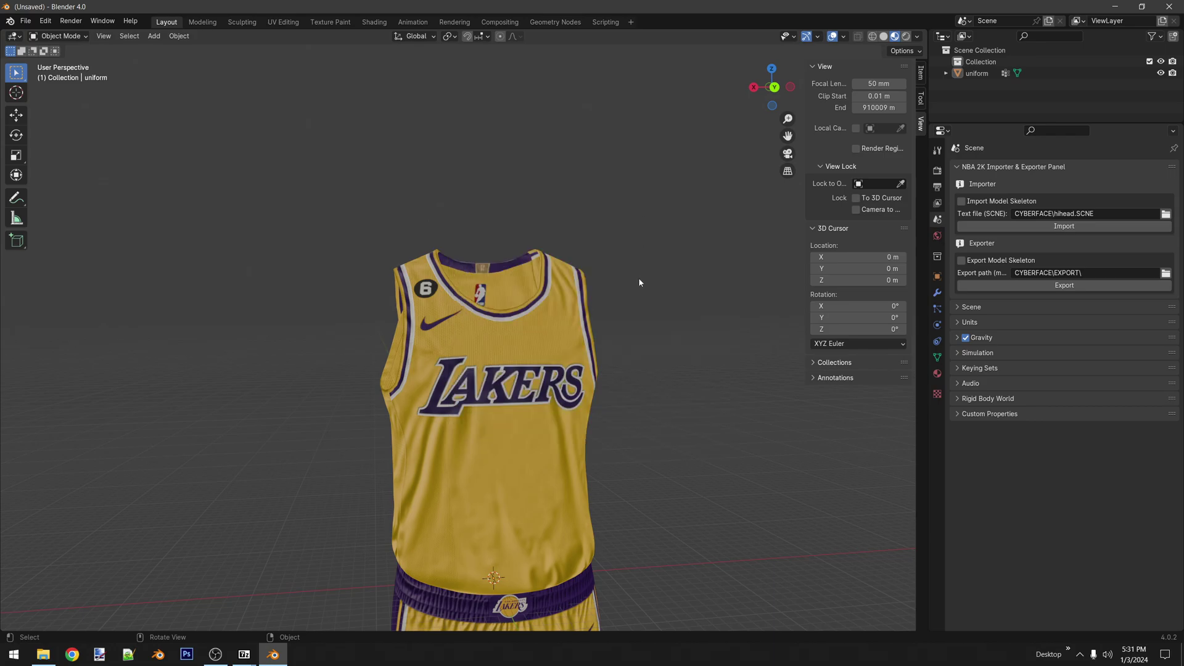
{"action": "mouse_move", "coordinate": [466, 472]}
{"action": "middle_mouse_down"}
{"action": "mouse_move", "coordinate": [605, 457]}
{"action": "mouse_move", "coordinate": [611, 473]}
{"action": "mouse_move", "coordinate": [465, 467]}
{"action": "middle_mouse_up"}
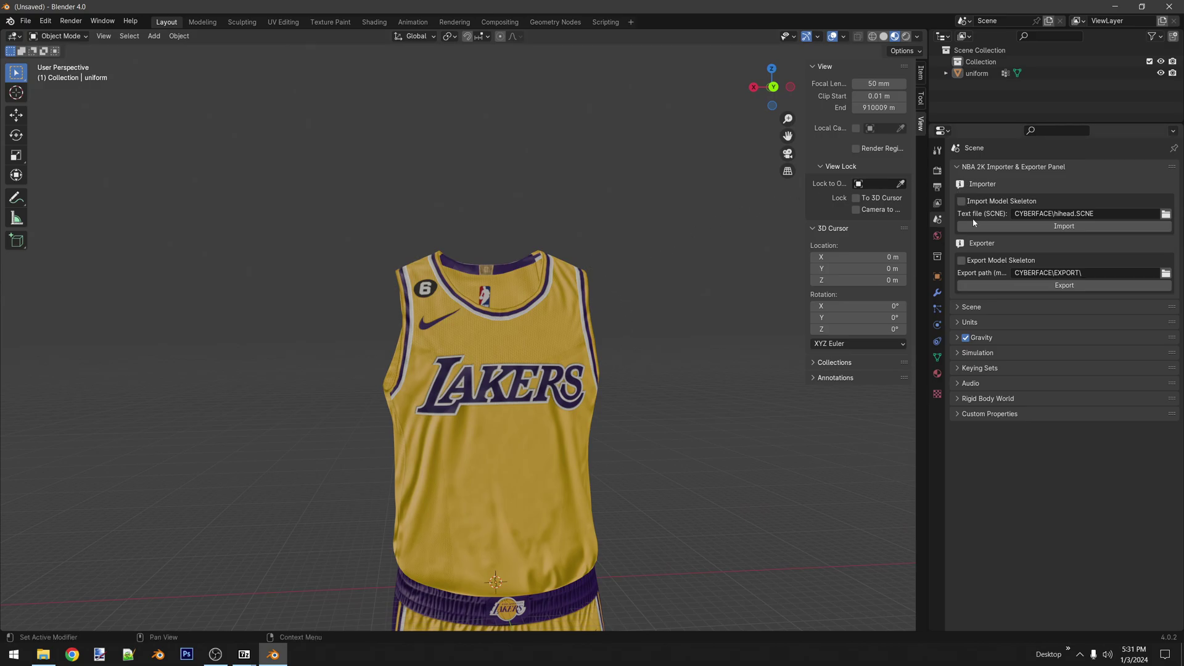
- Import the hihead model from its SCNE file and inspect the uniform's chest and face materials
{"action": "left_click", "coordinate": [1063, 226]}
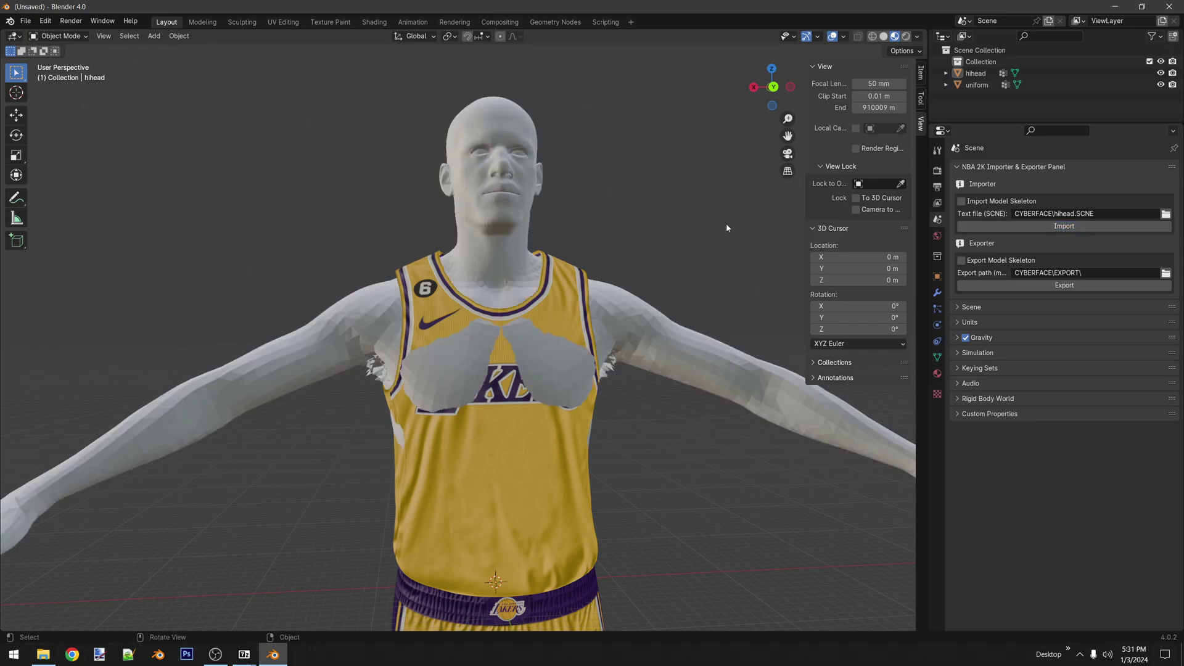
{"action": "middle_click_drag", "start_coordinate": [727, 223], "coordinate": [606, 233]}
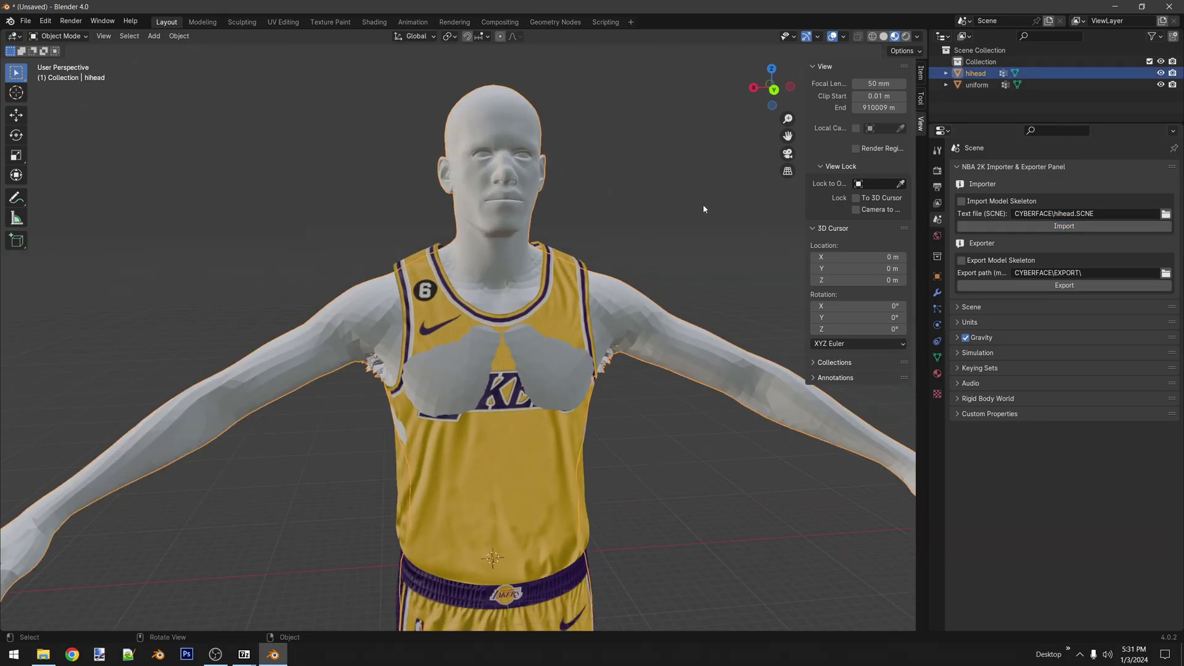
{"action": "left_click", "coordinate": [938, 374]}
{"action": "left_click", "coordinate": [977, 85]}
{"action": "left_click", "coordinate": [991, 206]}
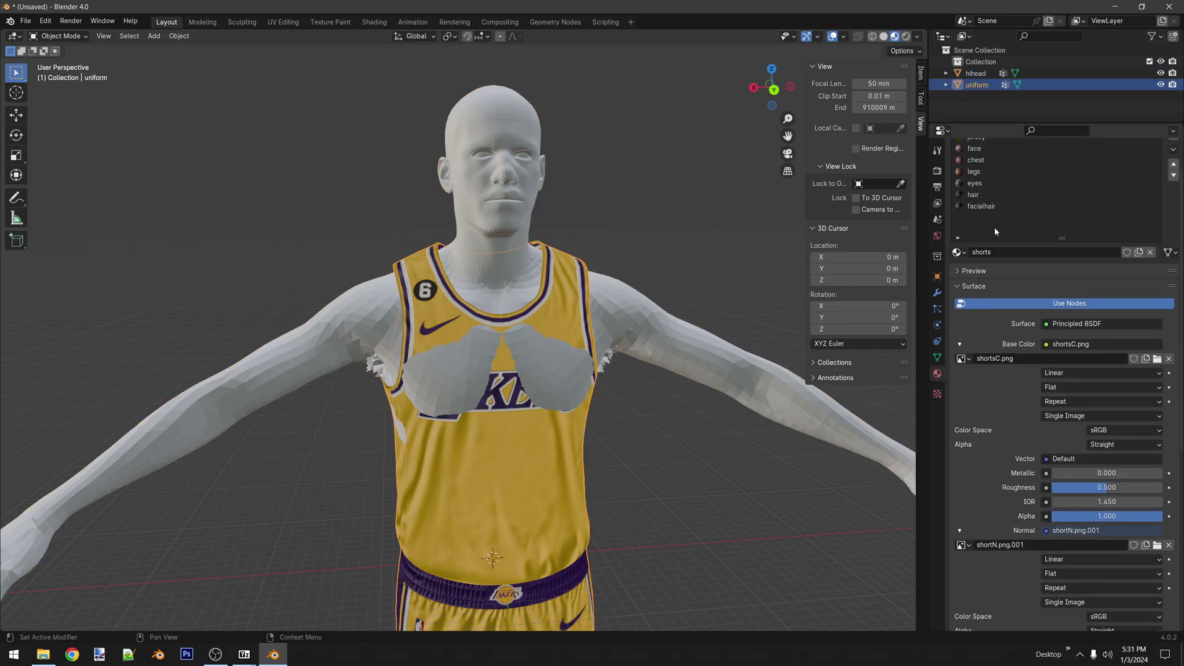
{"action": "scroll", "coordinate": [992, 205], "scroll_direction": "down", "scroll_amount": 2}
{"action": "left_click", "coordinate": [986, 148]}
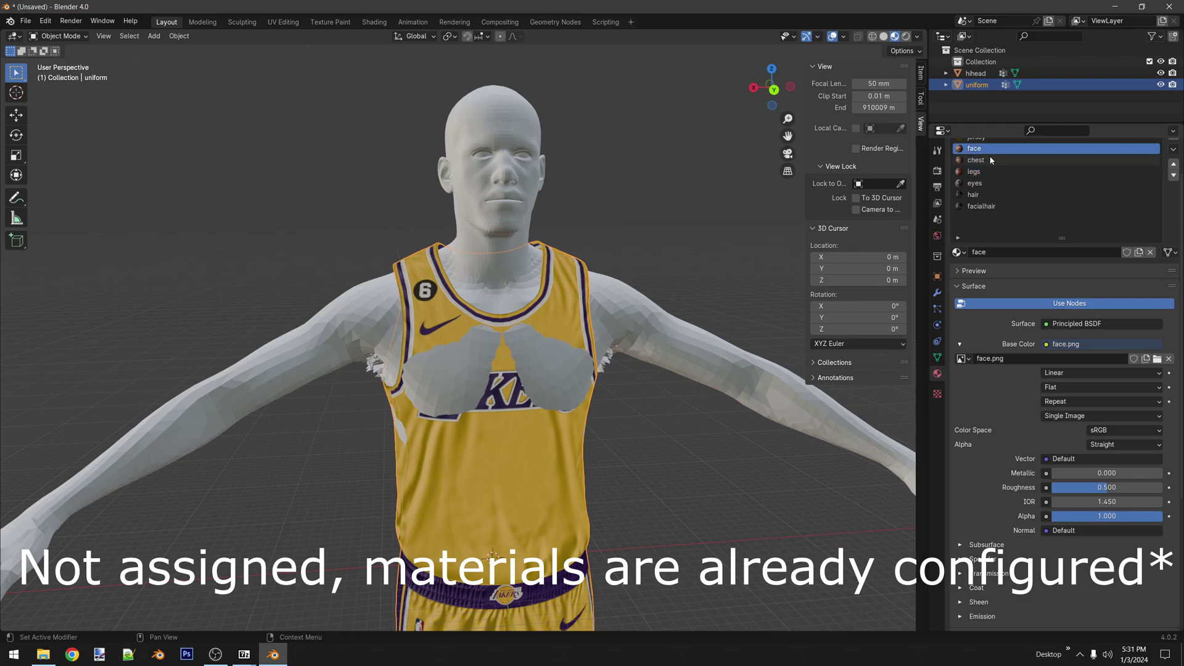
{"action": "scroll", "coordinate": [987, 148], "scroll_direction": "up", "scroll_amount": 2}
- Select the hihead body and give it a new material
{"action": "key", "text": "alt+a"}
{"action": "left_click", "coordinate": [510, 156]}
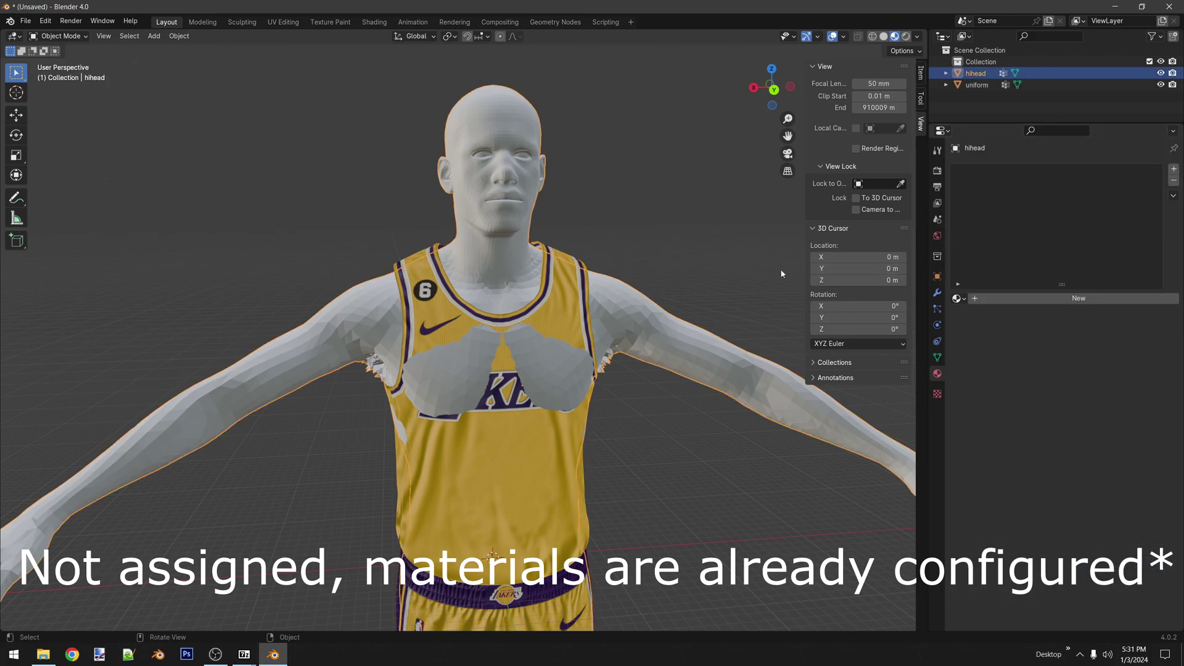
{"action": "left_click", "coordinate": [937, 358]}
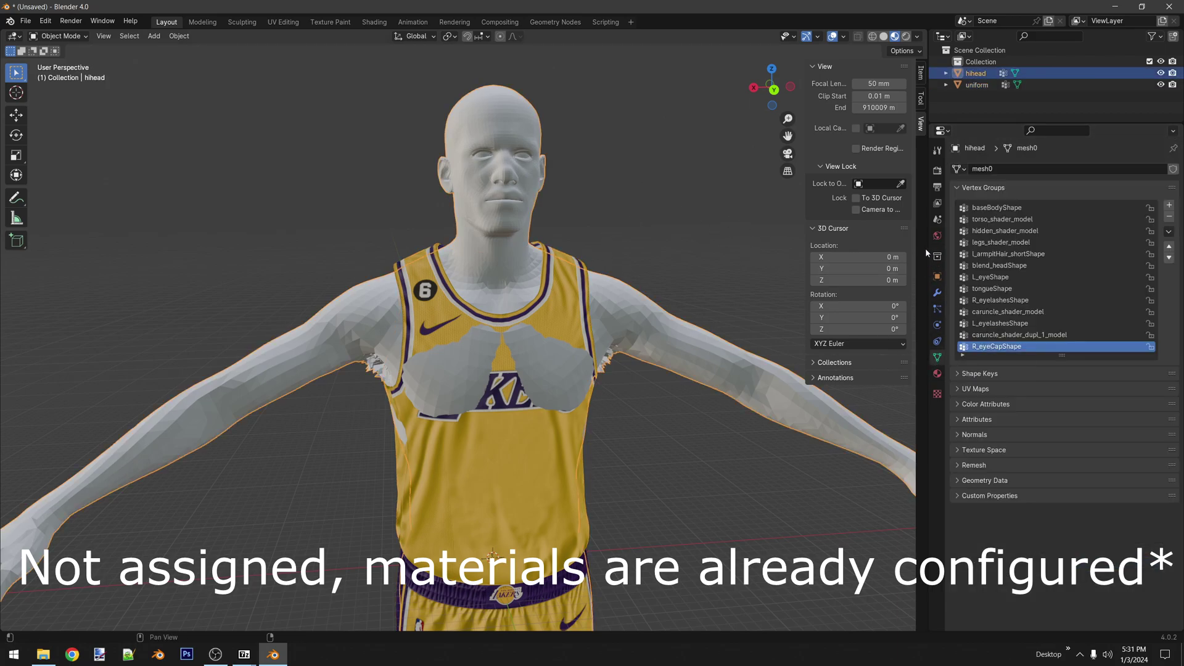
{"action": "left_click", "coordinate": [937, 373]}
{"action": "left_click", "coordinate": [1085, 299]}
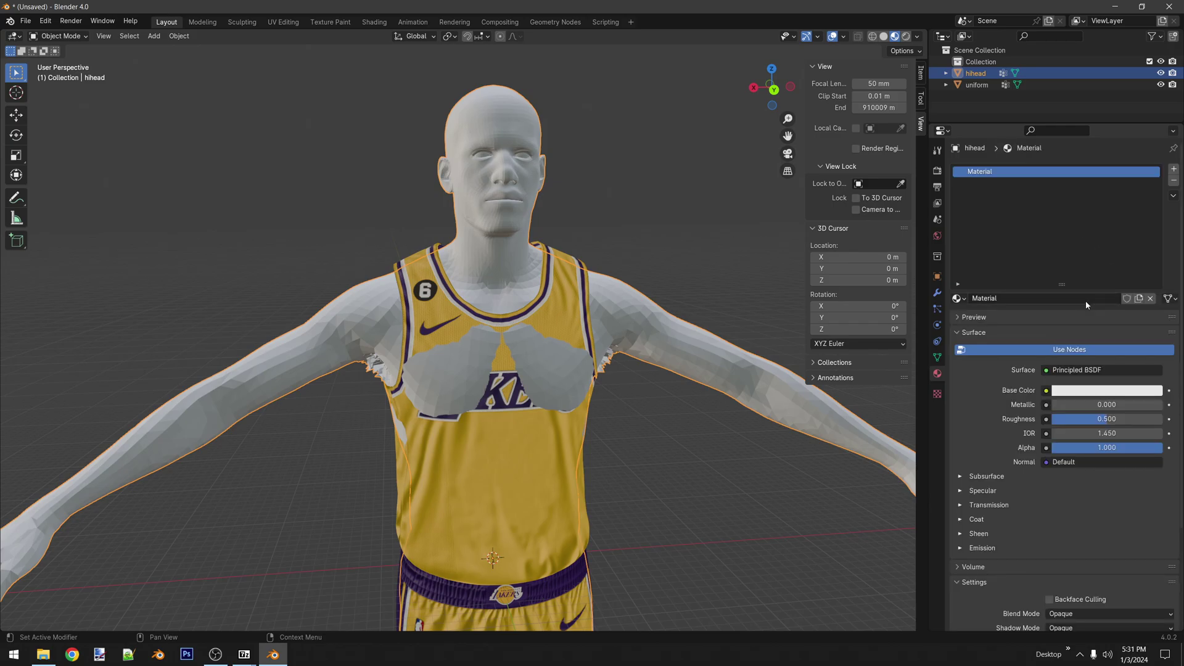
- Make the body material's base colour bright green
{"action": "left_click", "coordinate": [1065, 393]}
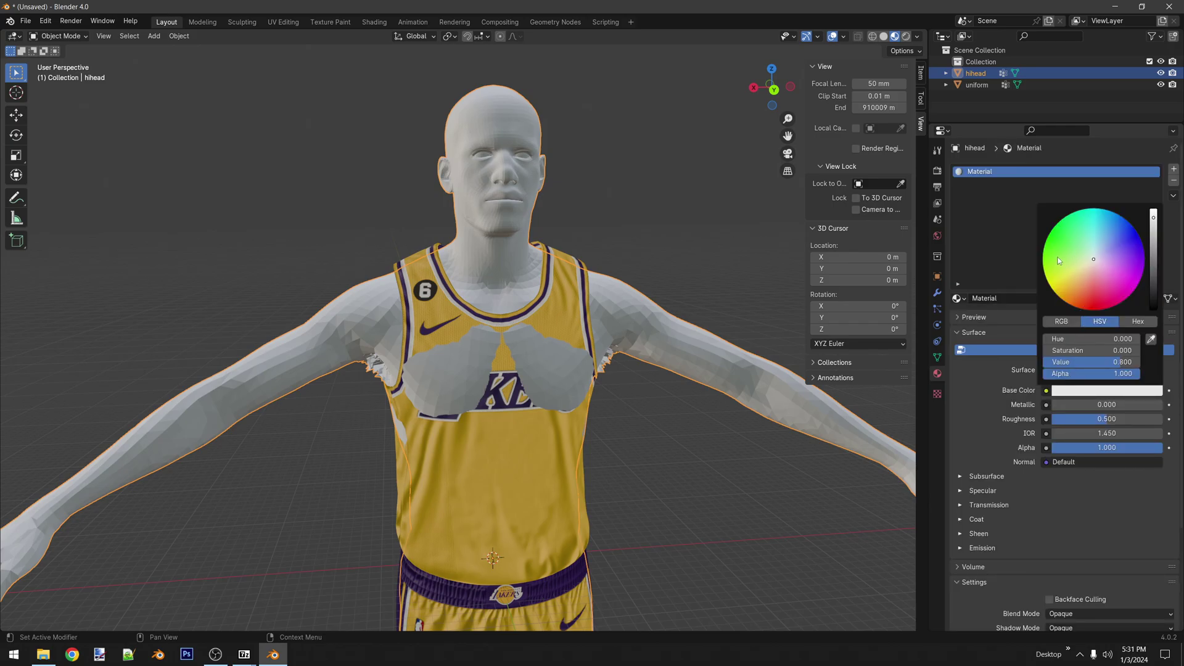
{"action": "left_click", "coordinate": [1059, 259]}
{"action": "left_click", "coordinate": [742, 230]}
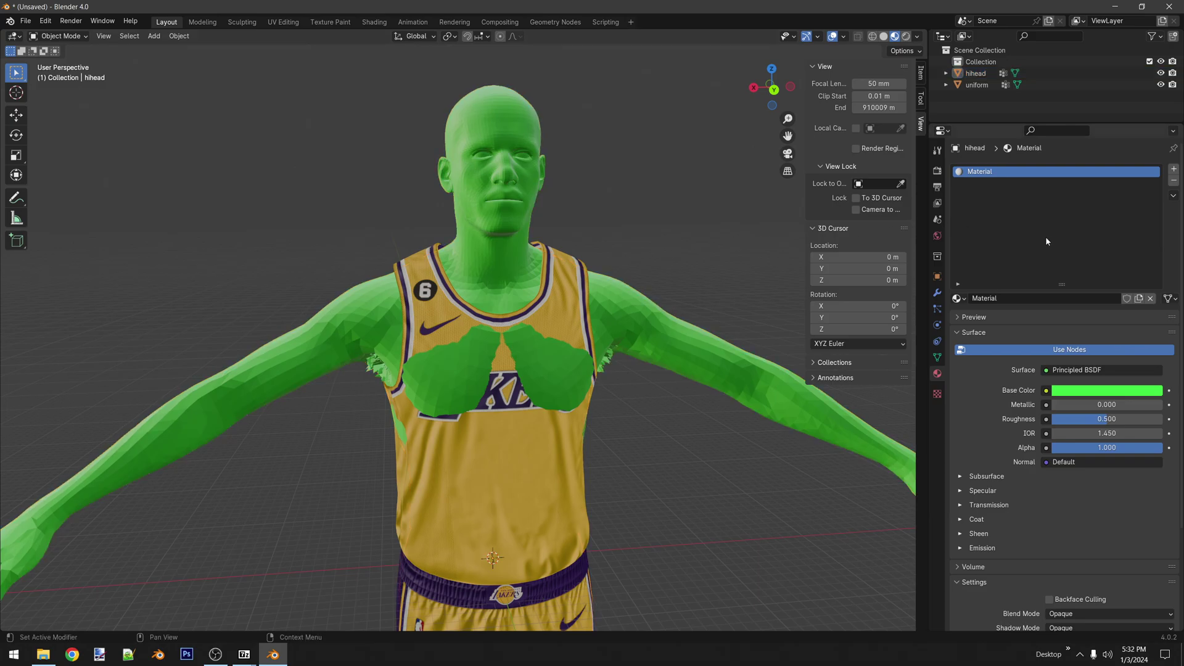
- Add a second material slot on hihead holding the existing face material
{"action": "left_click", "coordinate": [1173, 168]}
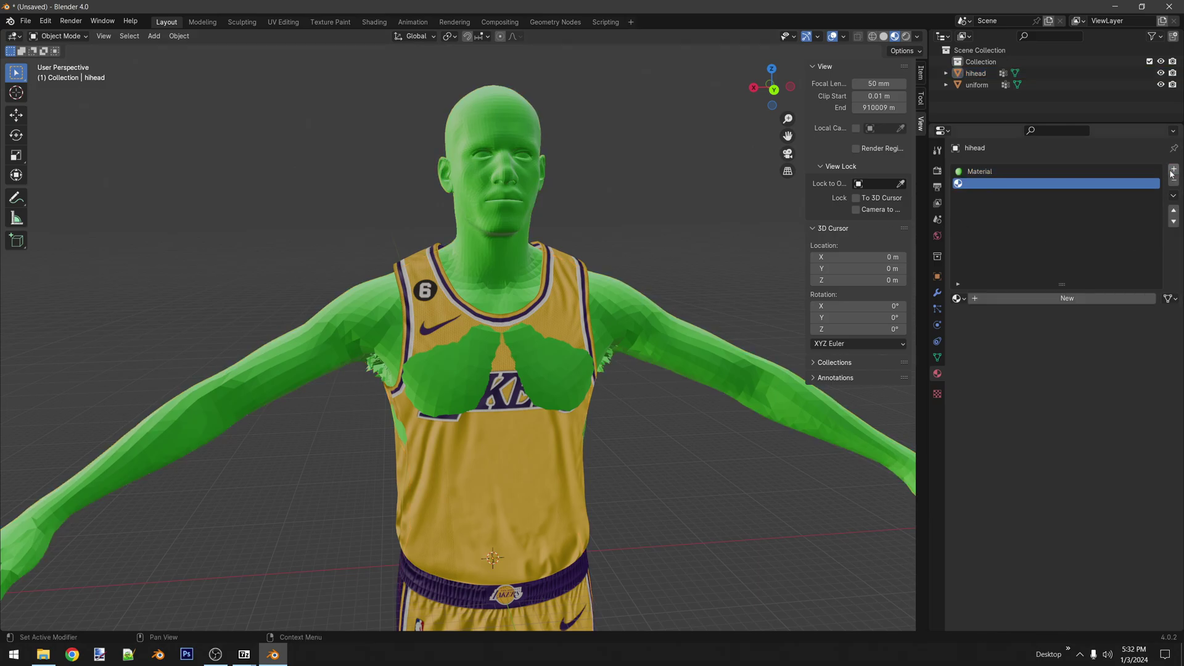
{"action": "left_click", "coordinate": [958, 299]}
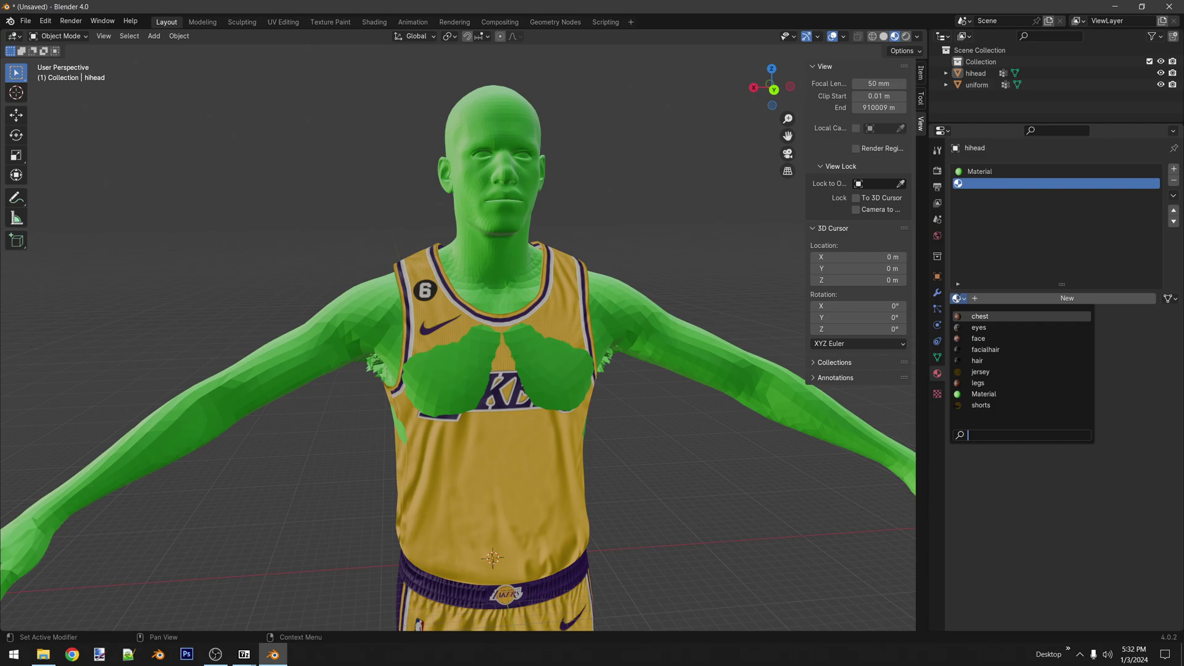
{"action": "left_click", "coordinate": [993, 338]}
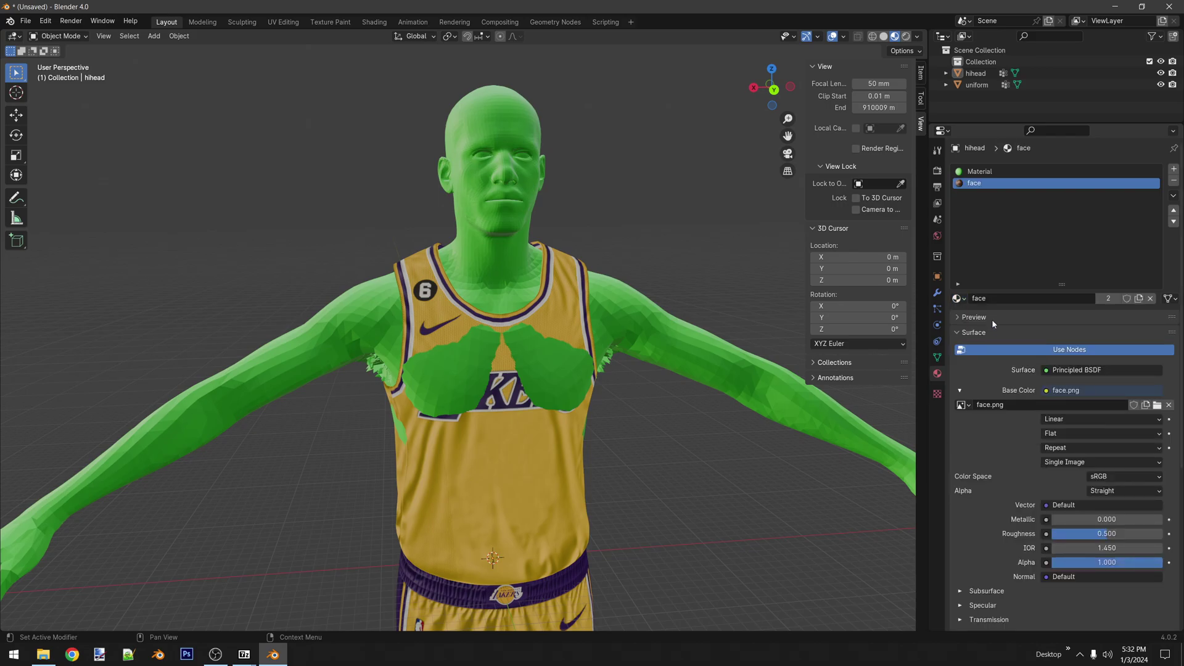
{"action": "left_click", "coordinate": [937, 358]}
- In Edit Mode on hihead, select only the blend_headShape vertex group's vertices
{"action": "left_click", "coordinate": [471, 131]}
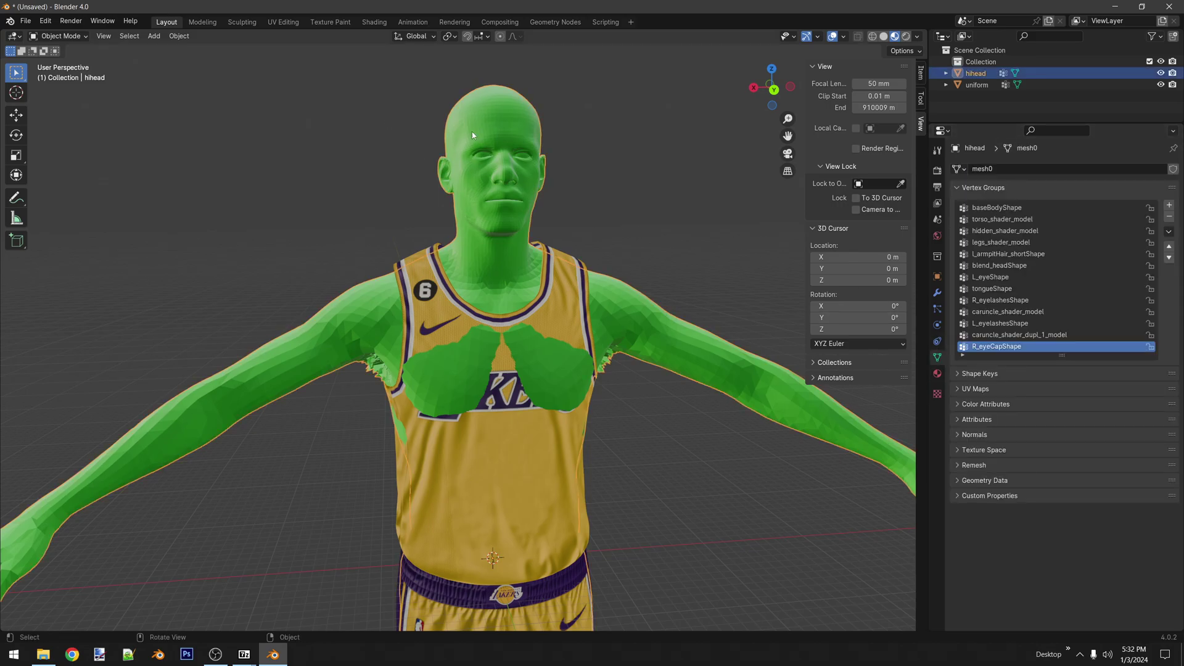
{"action": "left_click", "coordinate": [57, 36]}
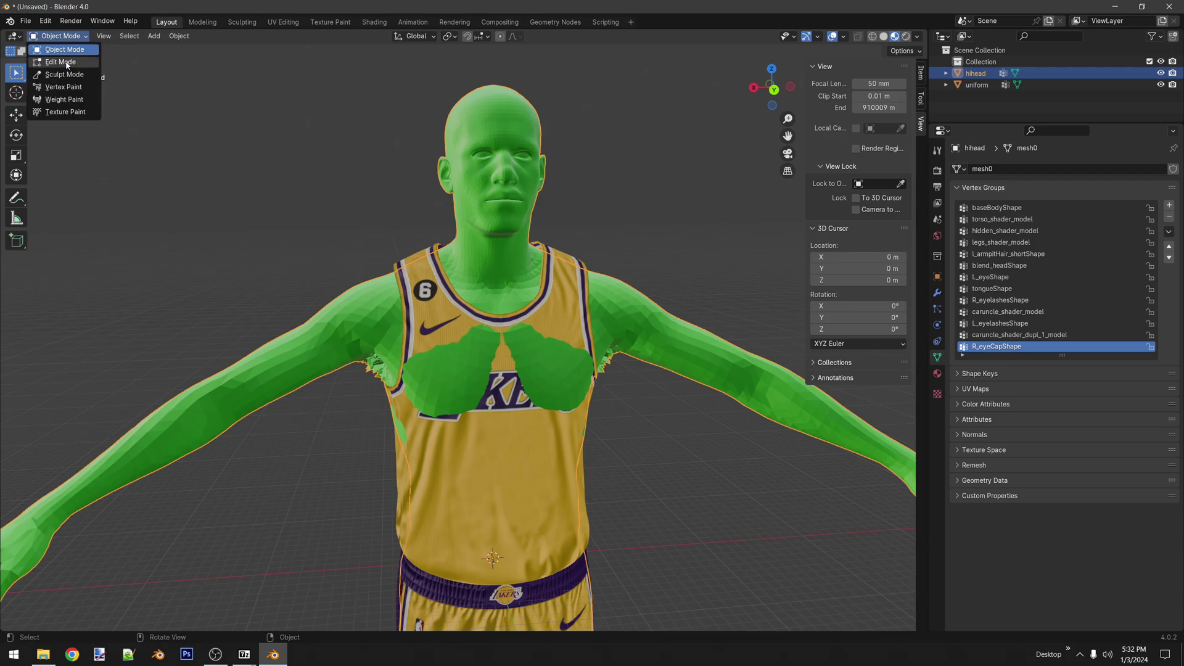
{"action": "left_click", "coordinate": [54, 62]}
{"action": "key", "text": "alt+a"}
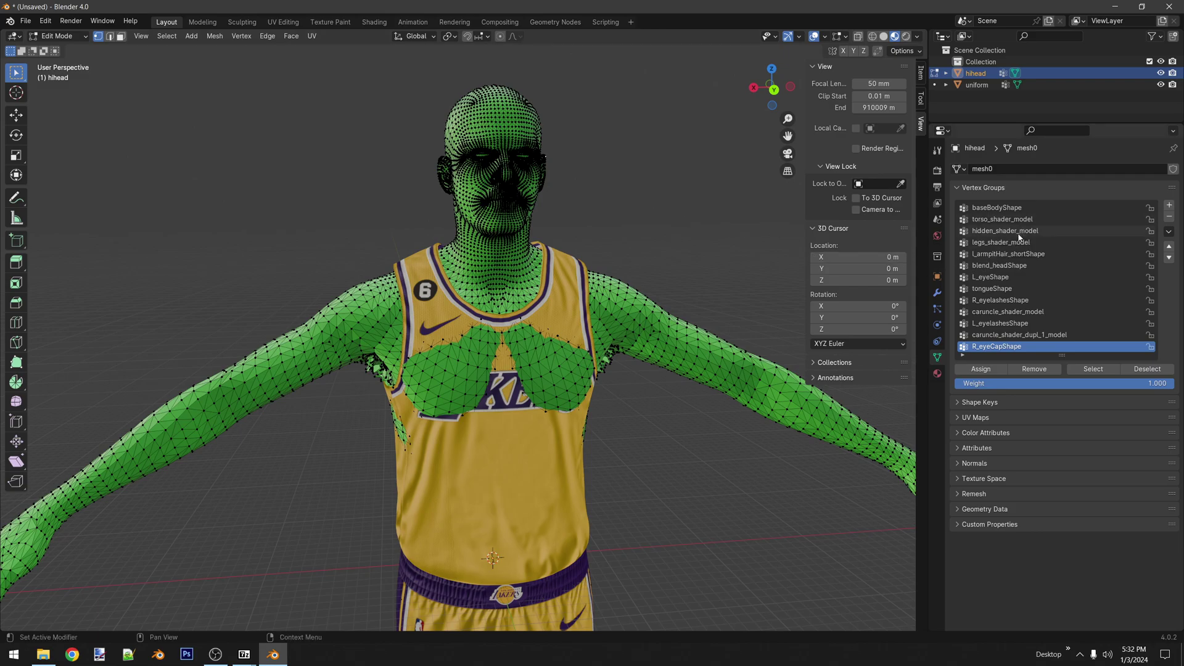
{"action": "left_click", "coordinate": [1011, 265]}
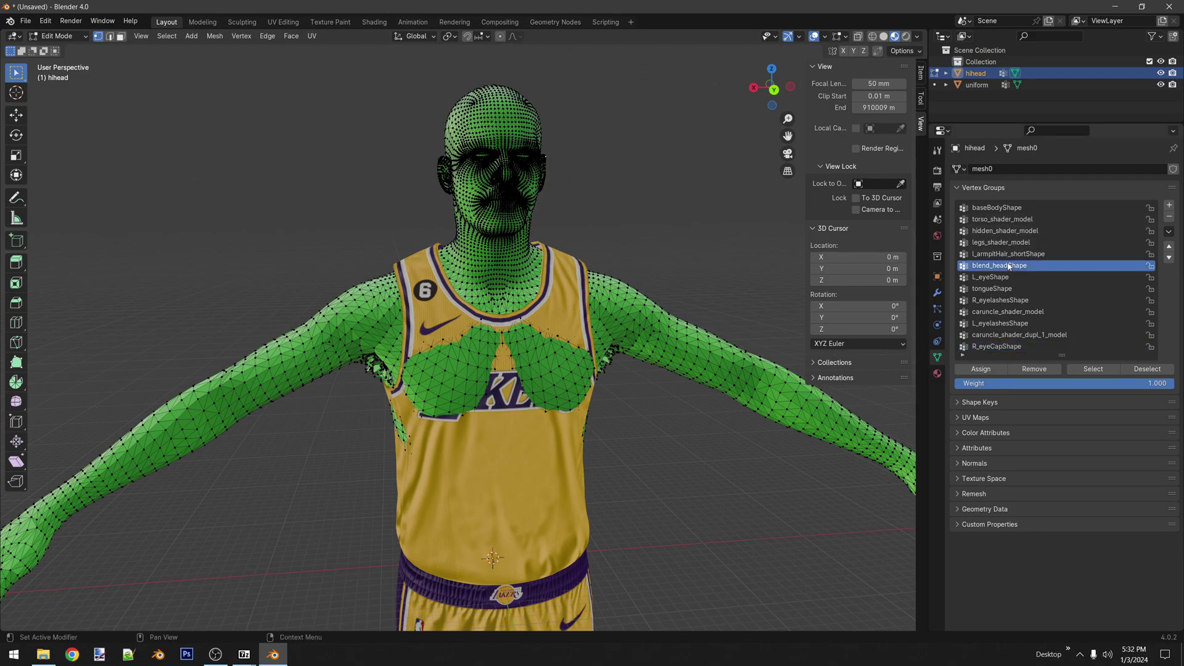
{"action": "left_click", "coordinate": [1092, 368]}
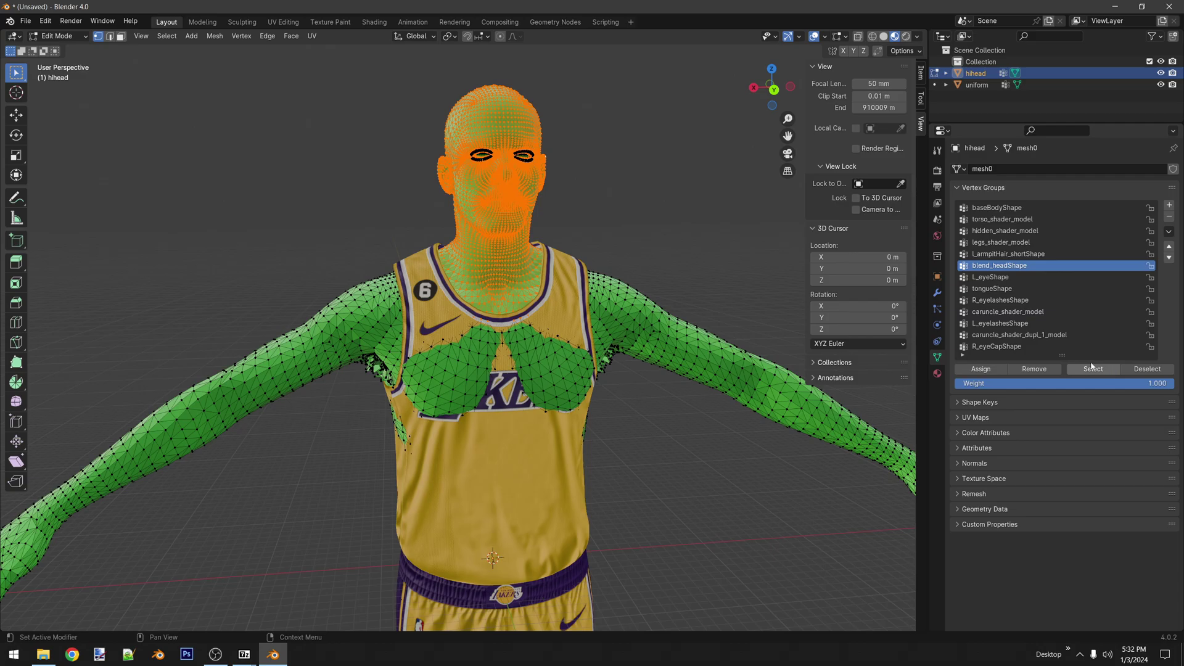
- Assign the face material to those head vertices, return to Object Mode, and bring up the Blender folder
{"action": "left_click", "coordinate": [938, 374]}
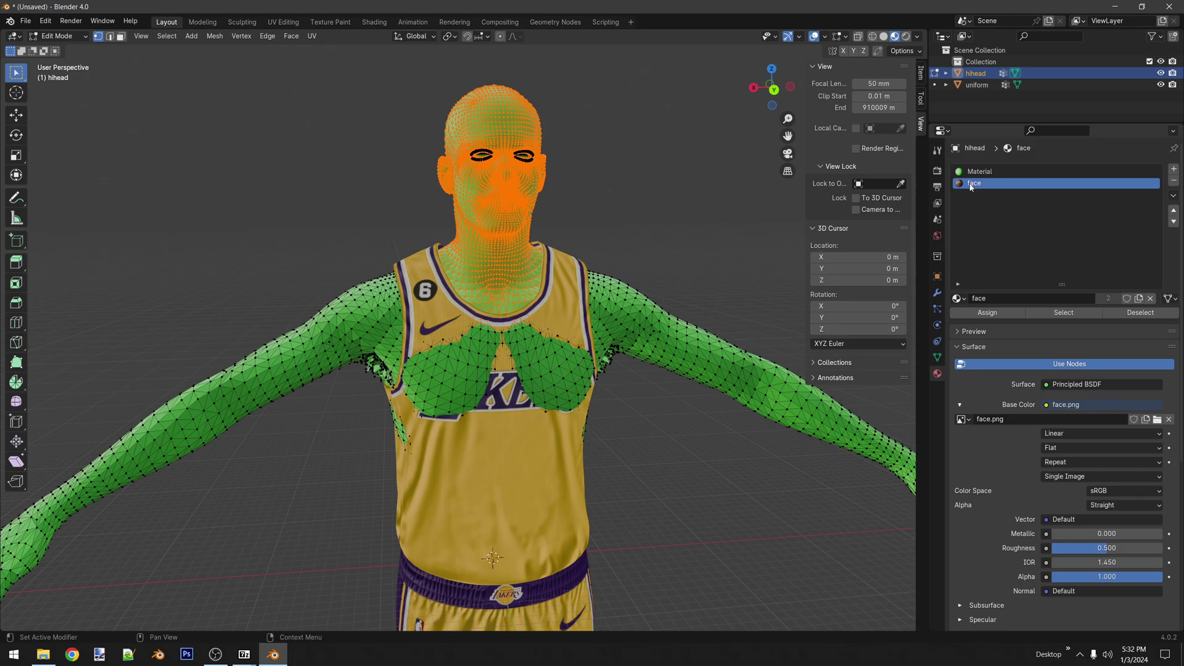
{"action": "left_click", "coordinate": [994, 315]}
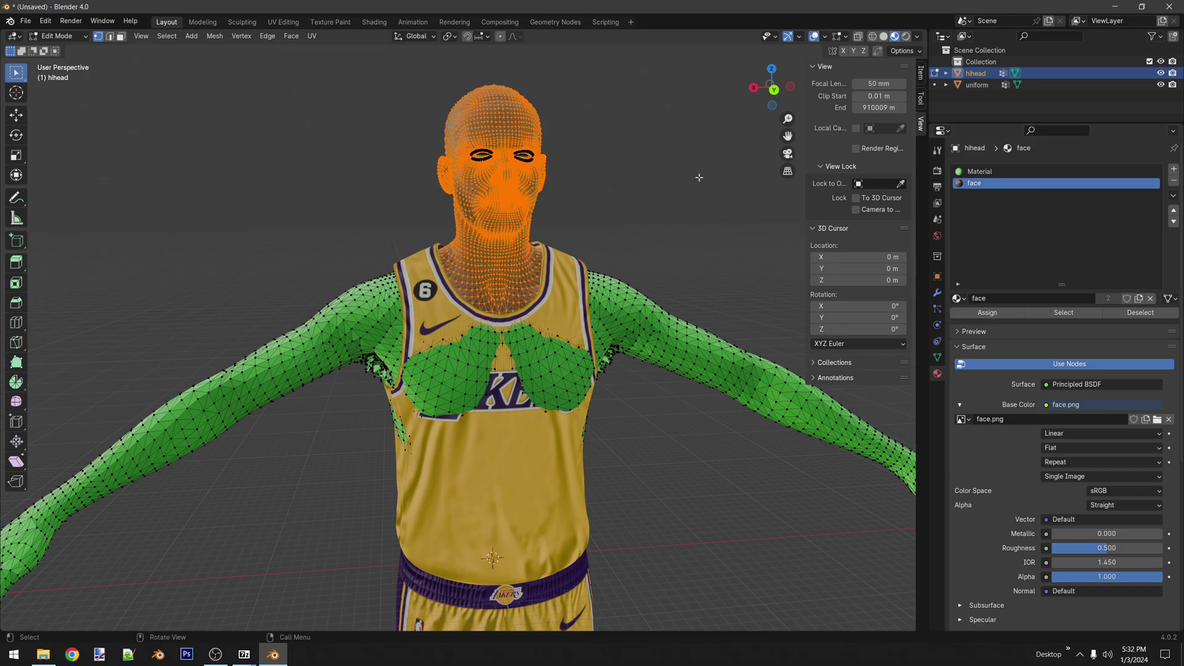
{"action": "key", "text": "alt+a"}
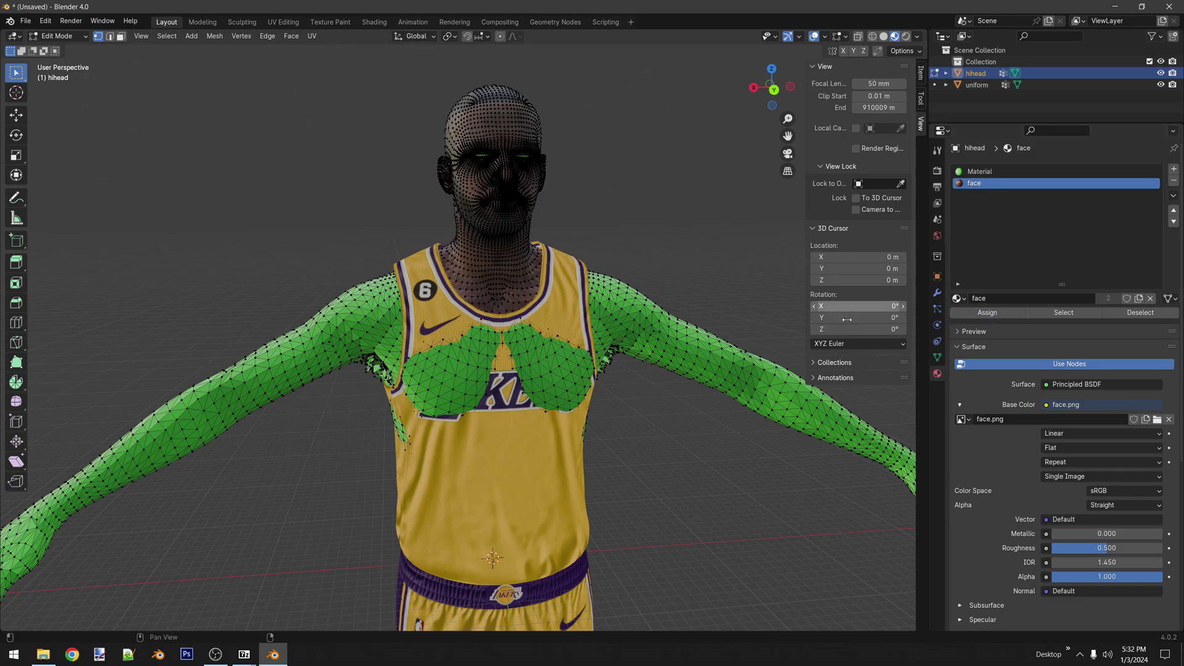
{"action": "left_click", "coordinate": [57, 36]}
{"action": "left_click", "coordinate": [62, 49]}
{"action": "mouse_move", "coordinate": [546, 185]}
{"action": "middle_mouse_down"}
{"action": "mouse_move", "coordinate": [436, 193]}
{"action": "mouse_move", "coordinate": [621, 193]}
{"action": "mouse_move", "coordinate": [626, 216]}
{"action": "mouse_move", "coordinate": [574, 197]}
{"action": "mouse_move", "coordinate": [523, 200]}
{"action": "mouse_move", "coordinate": [535, 182]}
{"action": "middle_mouse_up"}
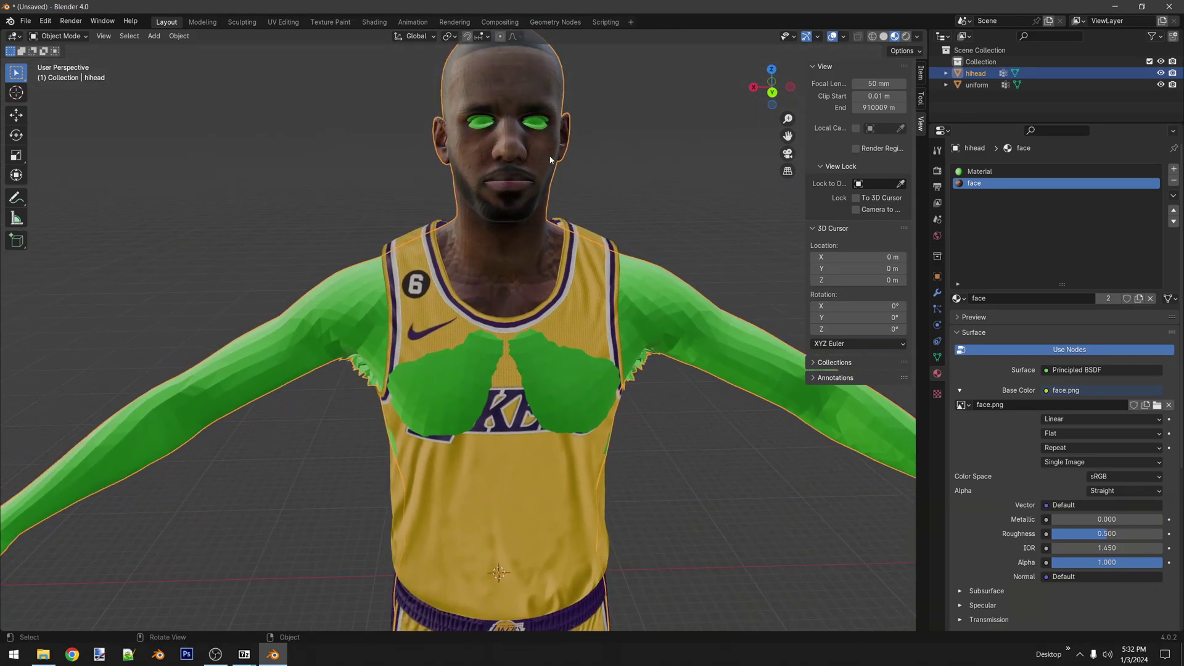
{"action": "scroll", "coordinate": [578, 209], "scroll_direction": "down", "scroll_amount": 1}
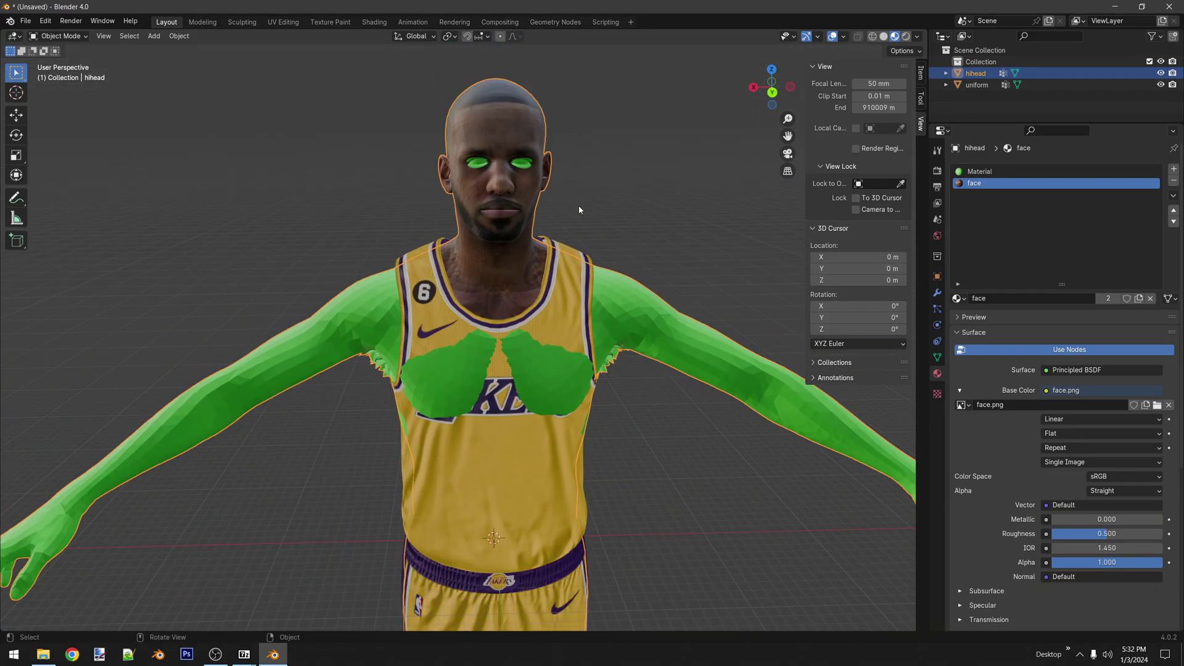
{"action": "middle_click_drag", "start_coordinate": [578, 209], "coordinate": [465, 188]}
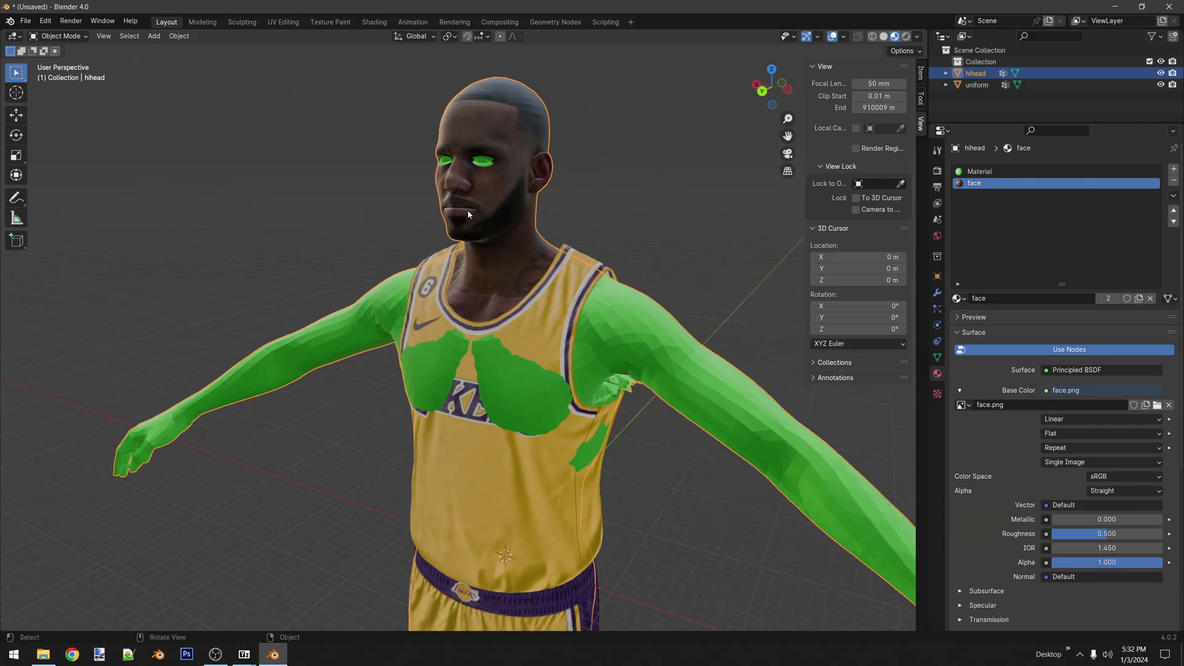
{"action": "left_click", "coordinate": [43, 654]}
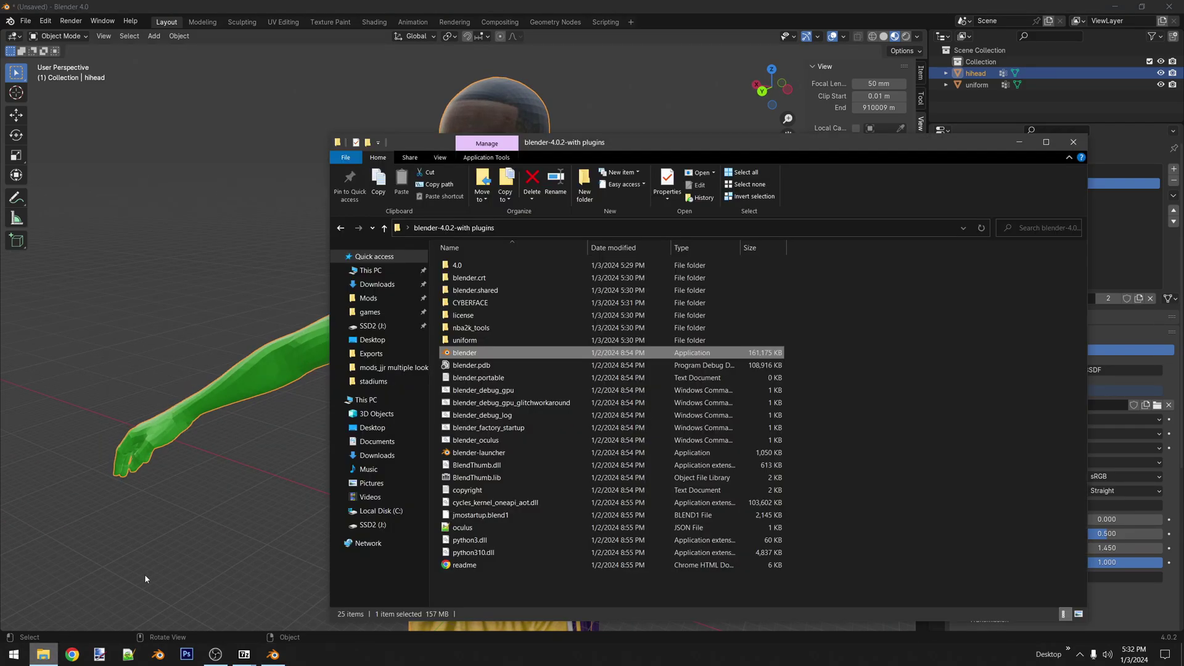
- Preview chest.png and face.png from the CYBERFACE folder in the image viewer
{"action": "double_click", "coordinate": [475, 303]}
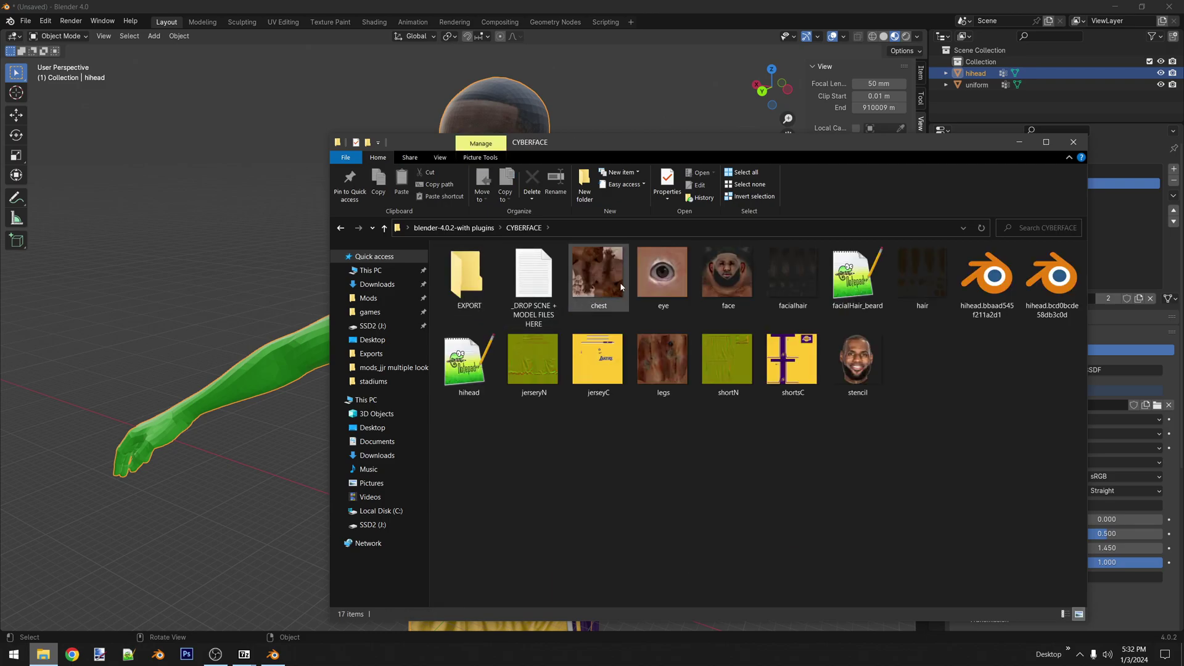
{"action": "double_click", "coordinate": [606, 284]}
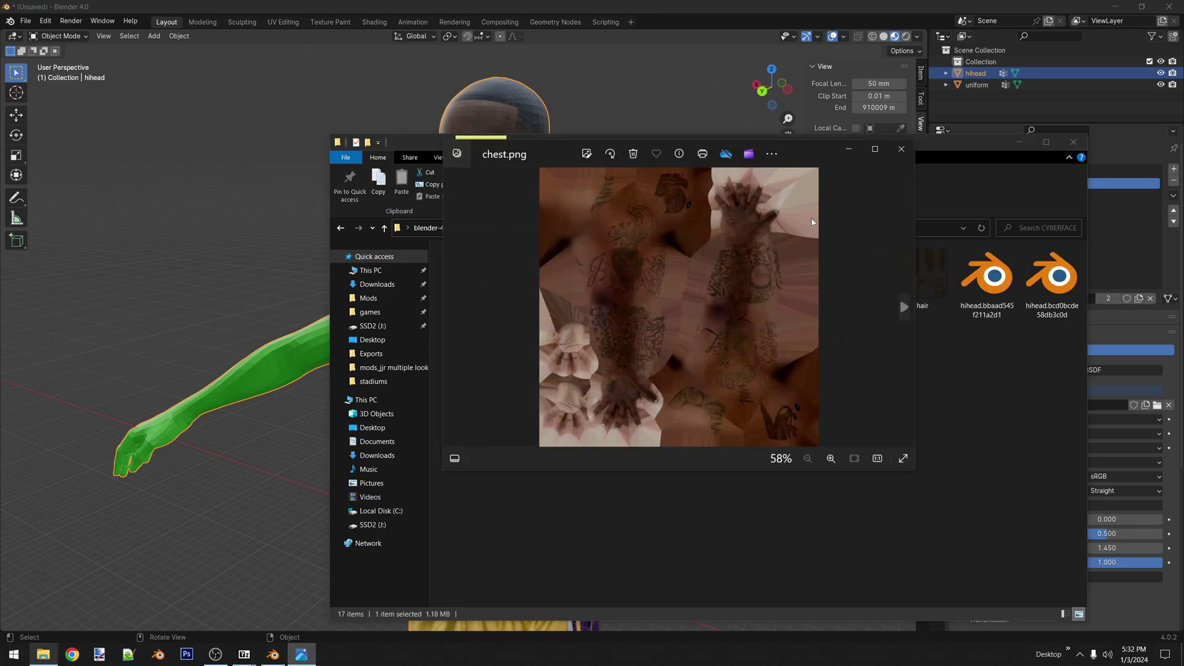
{"action": "left_click", "coordinate": [900, 148]}
{"action": "left_click", "coordinate": [720, 277]}
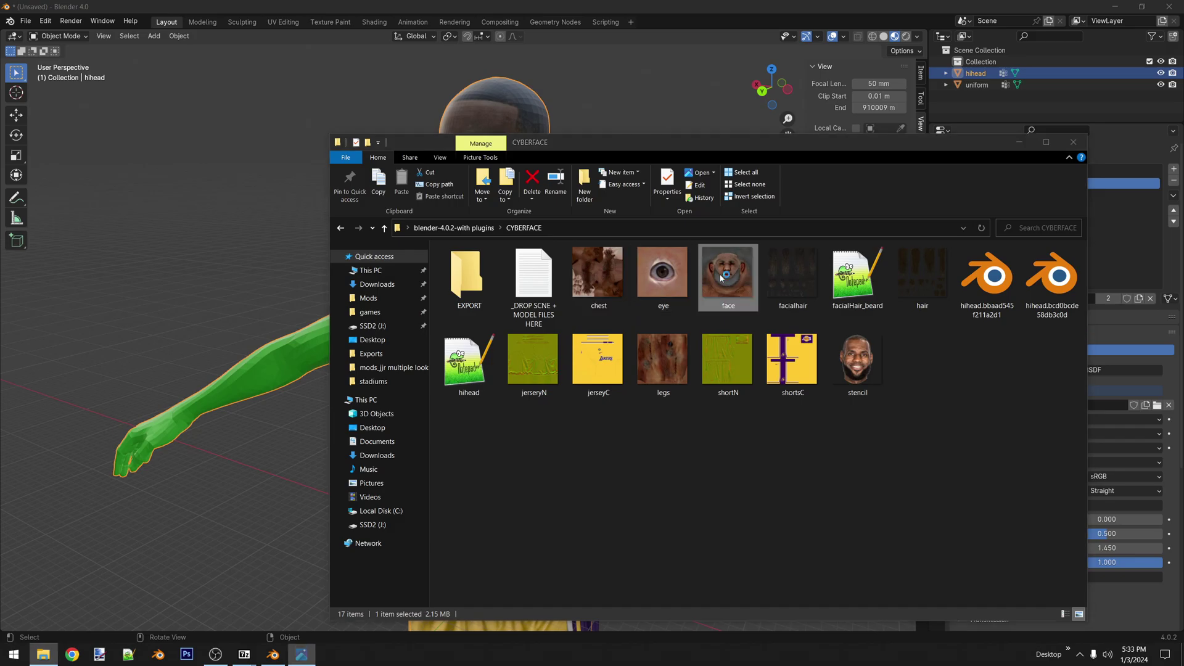
{"action": "double_click", "coordinate": [720, 277]}
{"action": "left_click", "coordinate": [901, 148]}
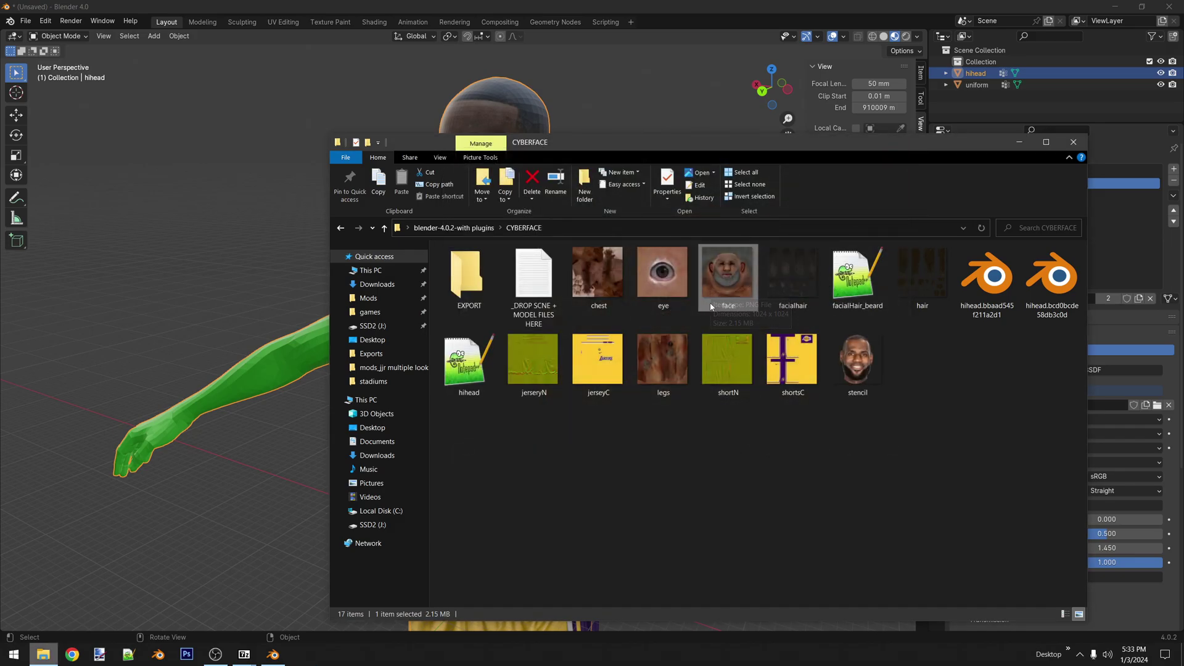
{"action": "mouse_move", "coordinate": [733, 314]}
{"action": "mouse_move", "coordinate": [724, 270]}
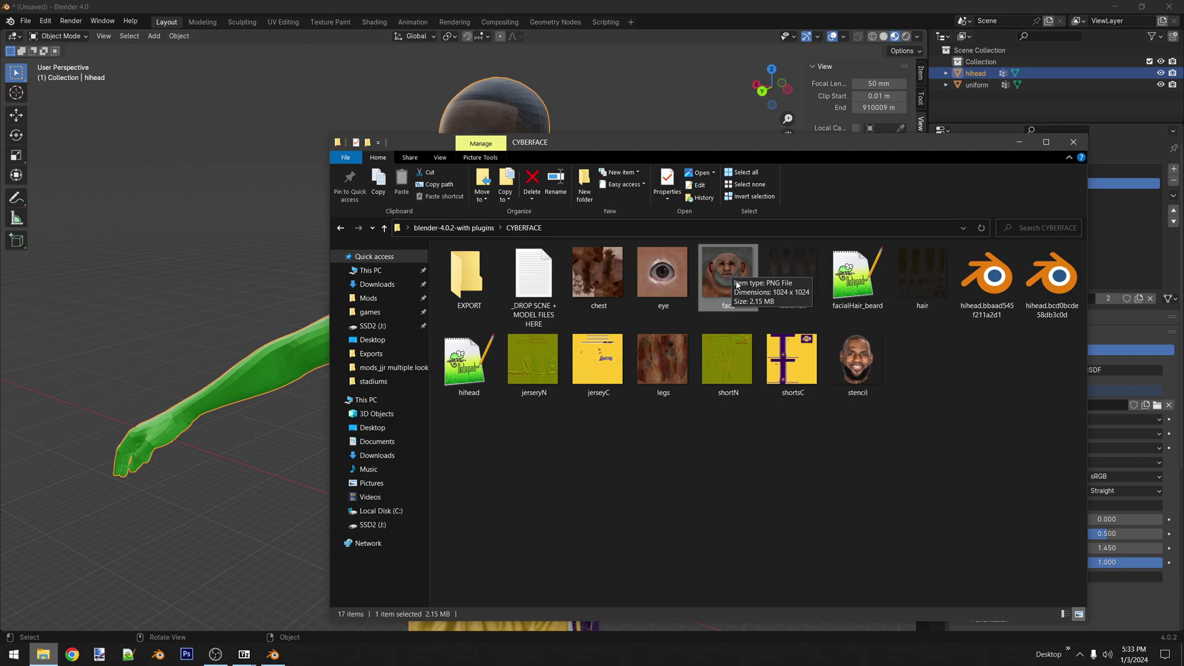
{"action": "double_click", "coordinate": [724, 276]}
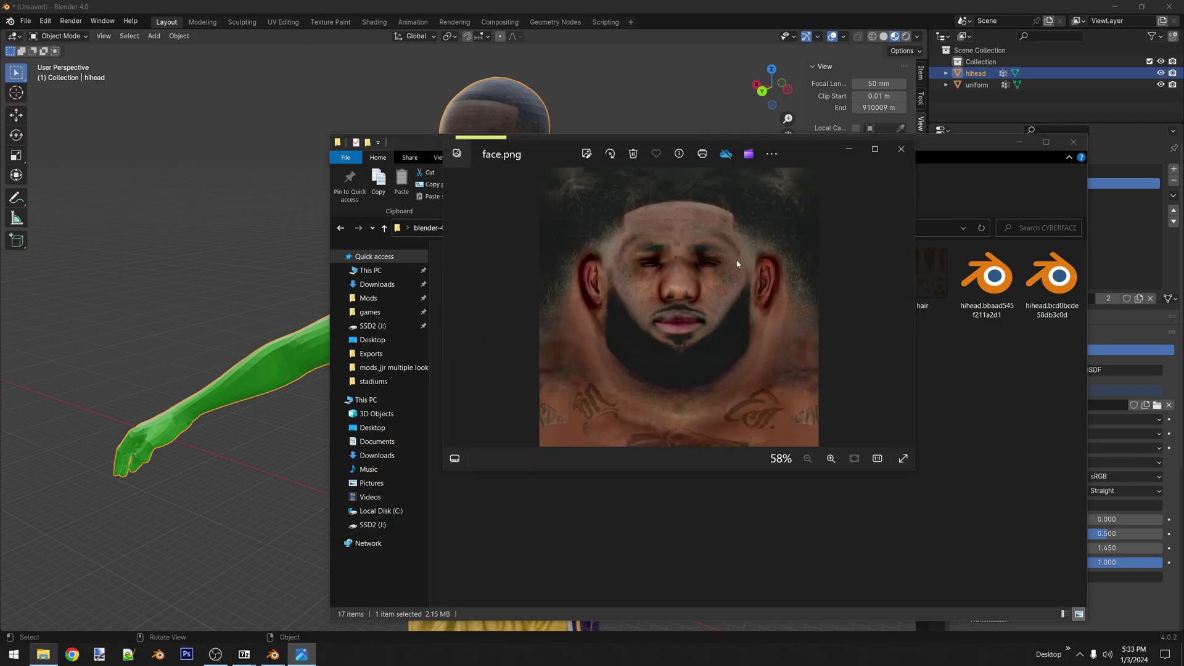
{"action": "left_click", "coordinate": [901, 149]}
- Back in Blender, reselect hihead with its vertex groups showing
{"action": "left_click", "coordinate": [516, 97]}
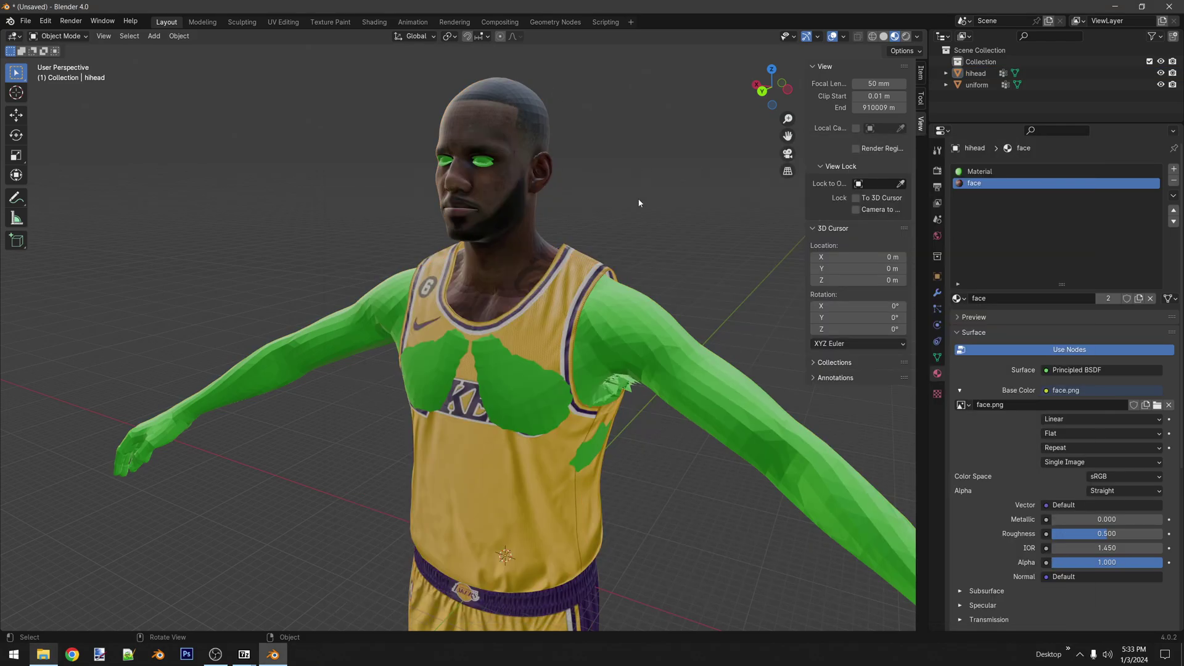
{"action": "middle_click_drag", "start_coordinate": [612, 306], "coordinate": [732, 204]}
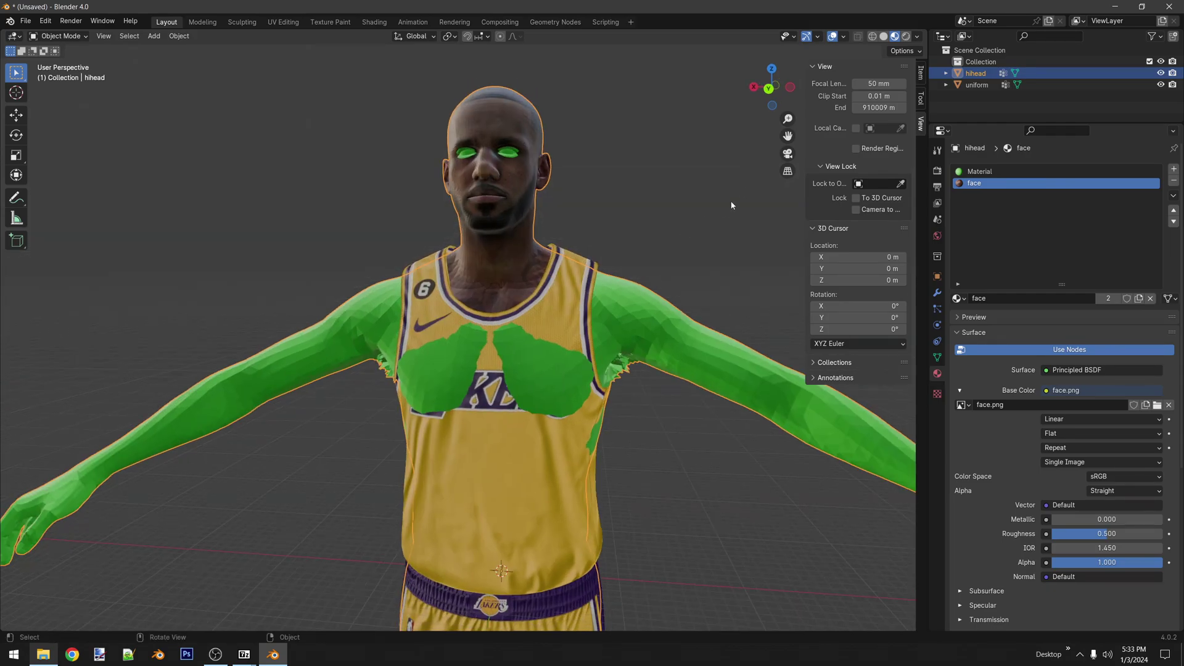
{"action": "left_click", "coordinate": [937, 359]}
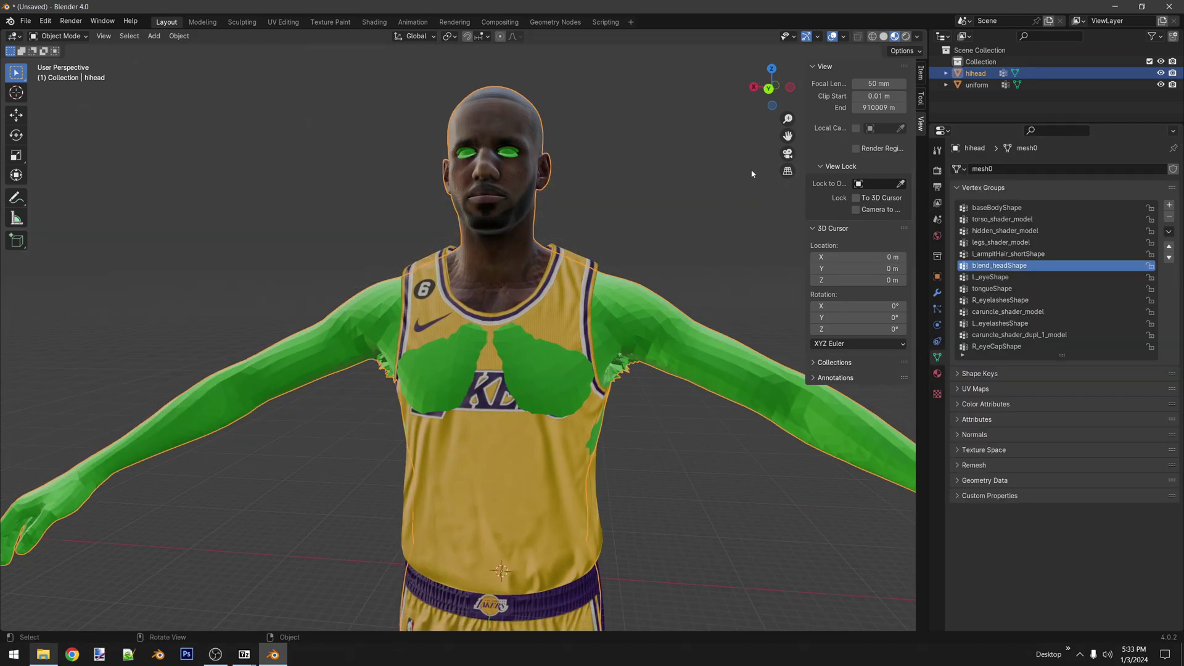
{"action": "left_click", "coordinate": [669, 281]}
{"action": "left_click", "coordinate": [504, 126]}
{"action": "left_click", "coordinate": [40, 37]}
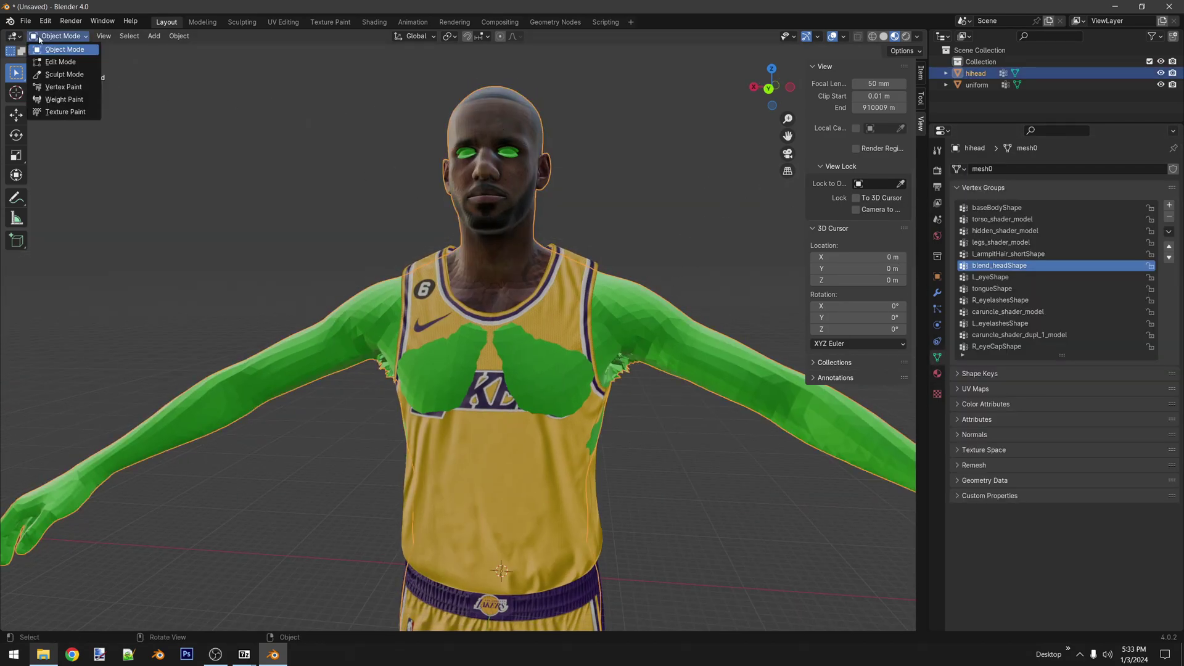
- In Edit Mode, select the torso_shader_model and baseBodyShape vertex groups' vertices
{"action": "left_click", "coordinate": [57, 60]}
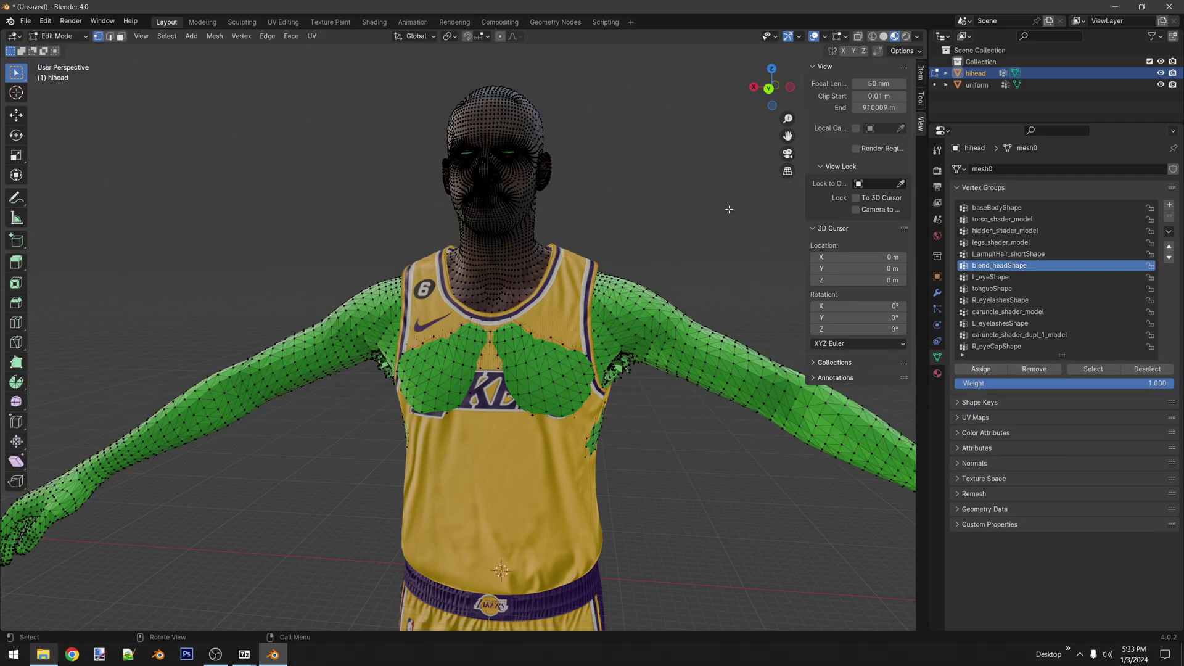
{"action": "left_click", "coordinate": [1037, 222]}
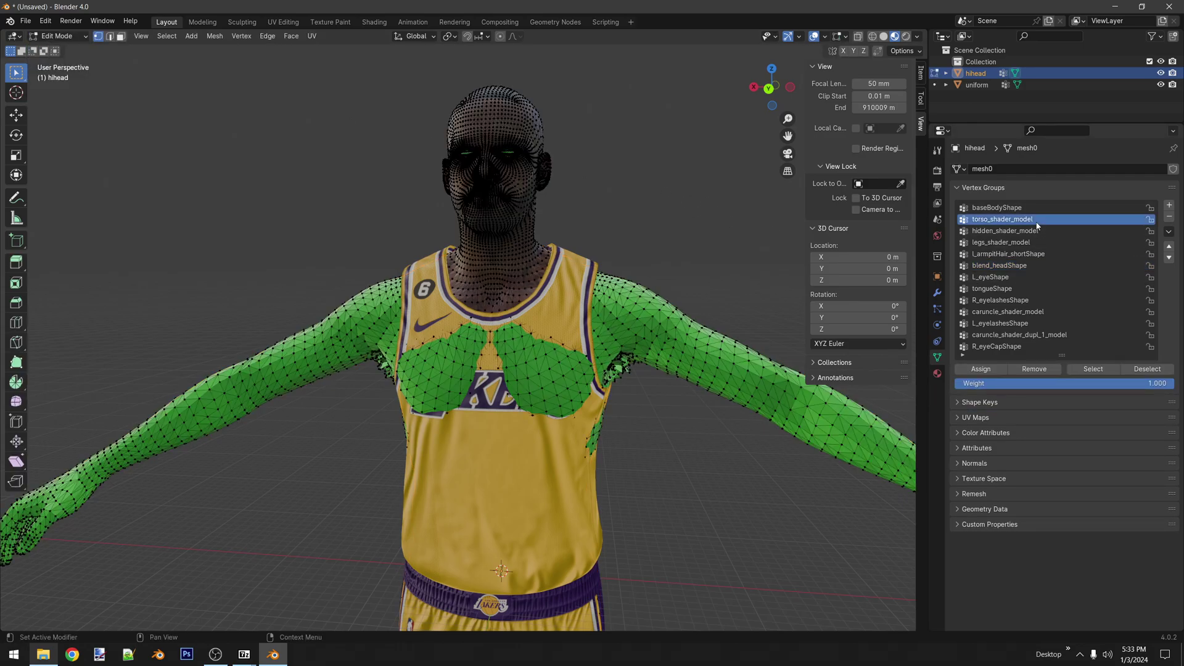
{"action": "left_click", "coordinate": [1084, 370]}
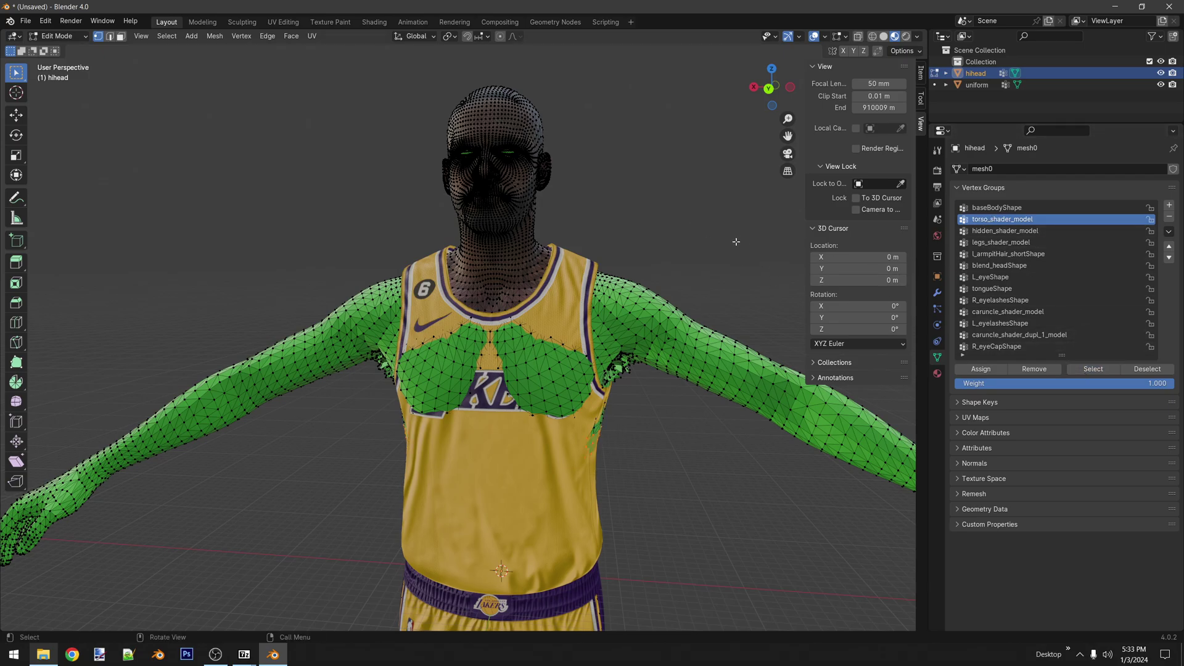
{"action": "left_click", "coordinate": [999, 207]}
{"action": "left_click", "coordinate": [1093, 369]}
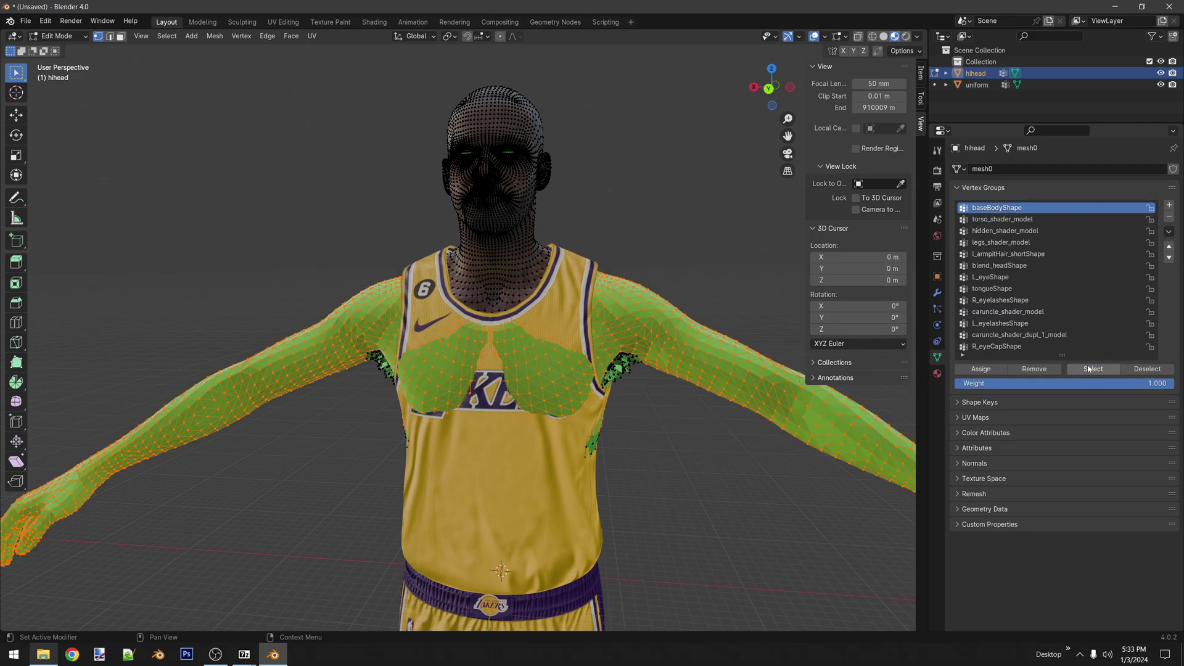
- Add a third material slot with the chest material and assign it to the selected faces
{"action": "left_click", "coordinate": [937, 374]}
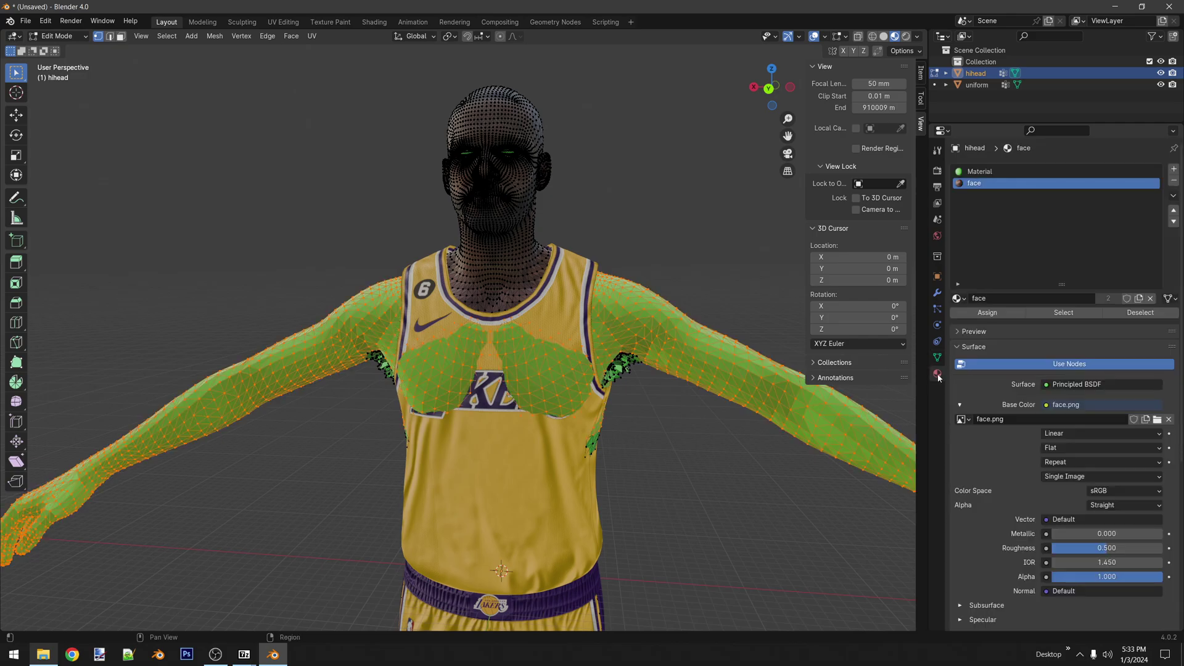
{"action": "left_click", "coordinate": [1173, 171]}
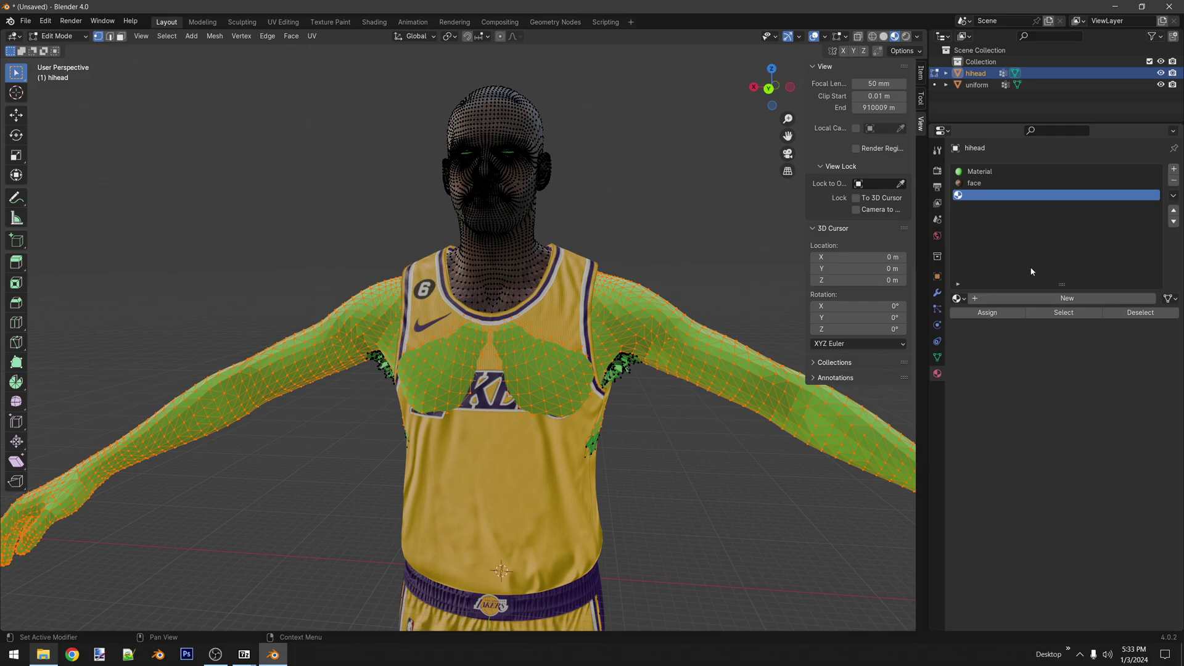
{"action": "left_click", "coordinate": [958, 299]}
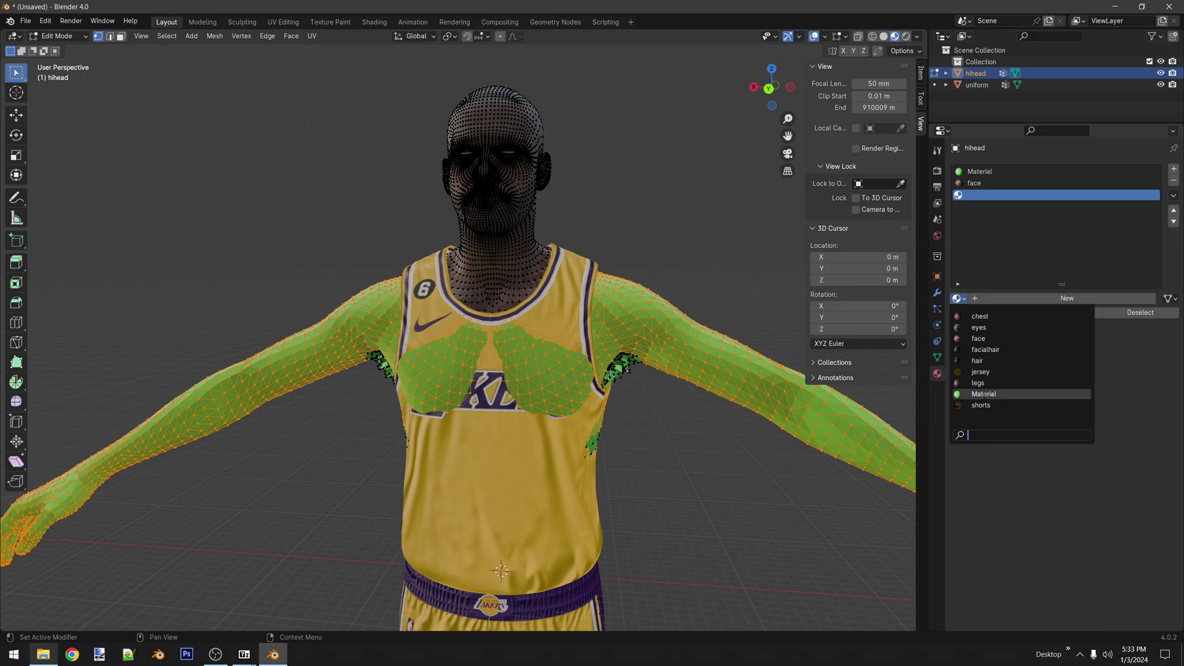
{"action": "left_click", "coordinate": [980, 317]}
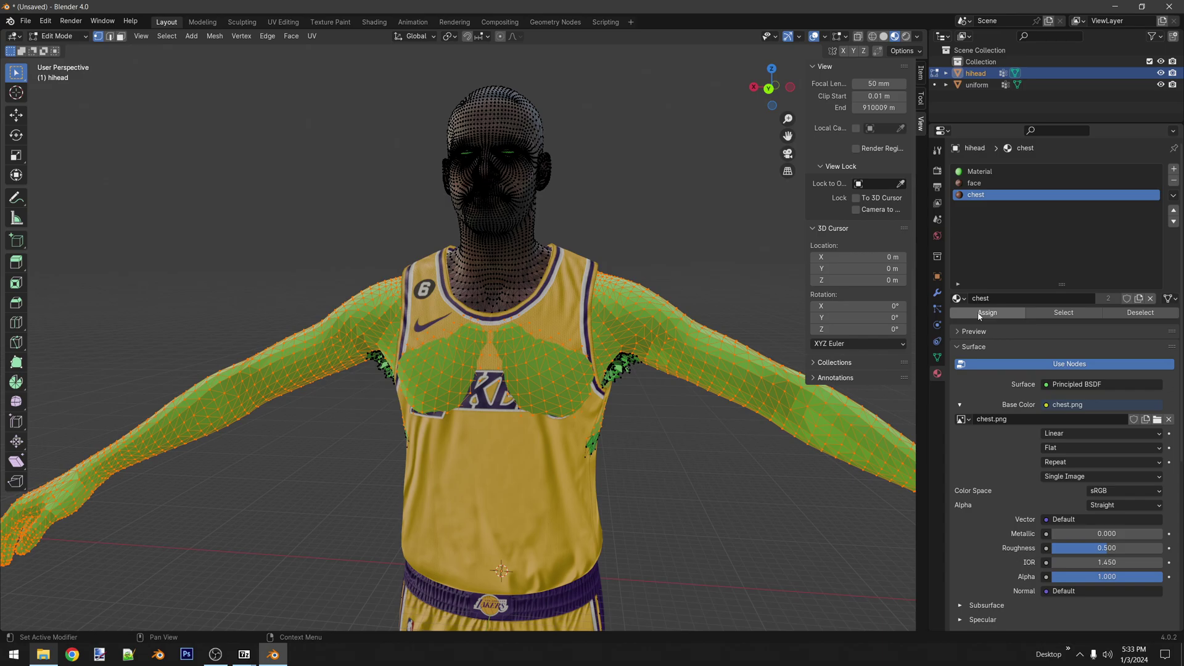
{"action": "left_click", "coordinate": [987, 312]}
{"action": "left_click", "coordinate": [978, 185]}
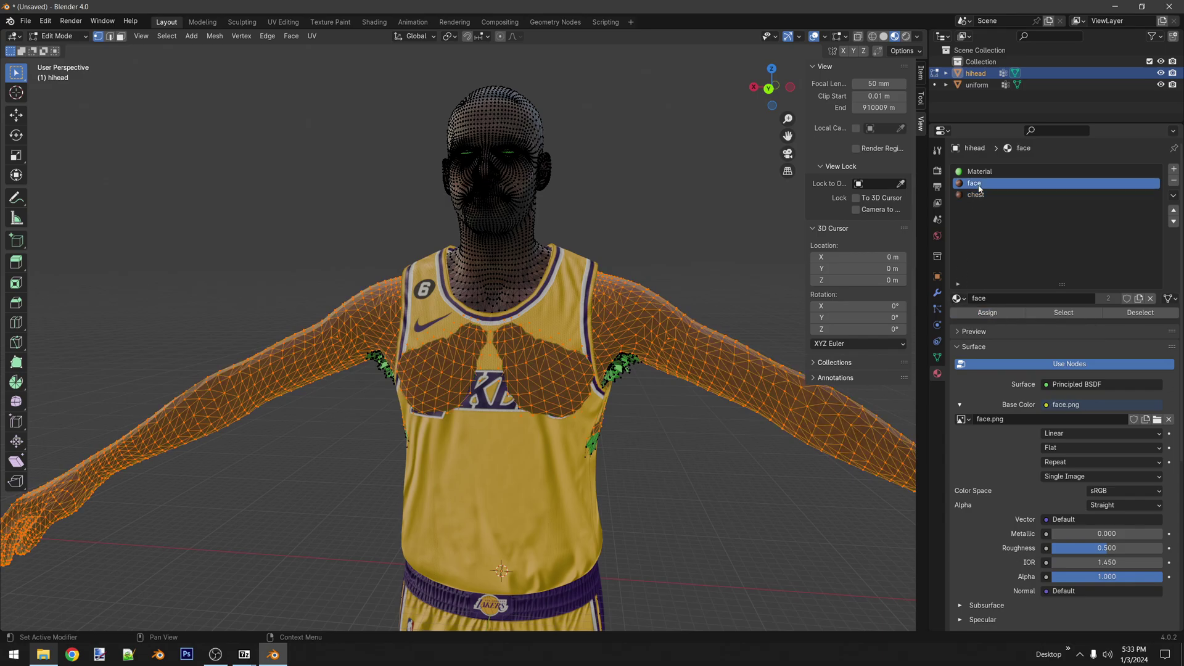
{"action": "left_click", "coordinate": [987, 316]}
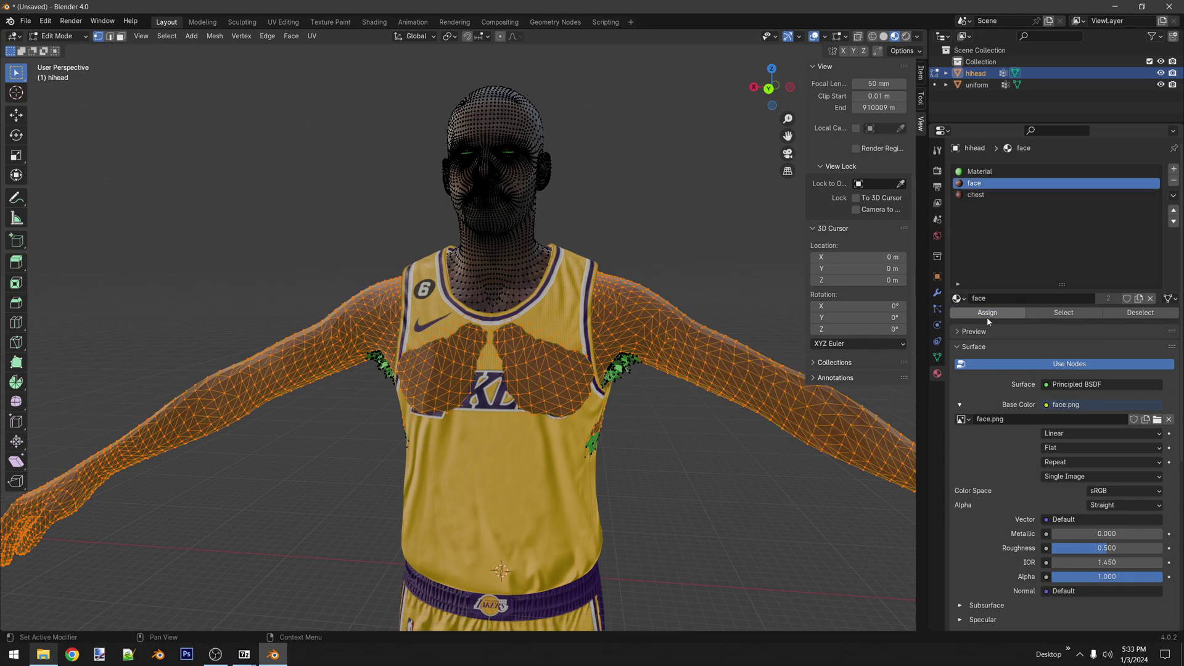
{"action": "left_click", "coordinate": [979, 196]}
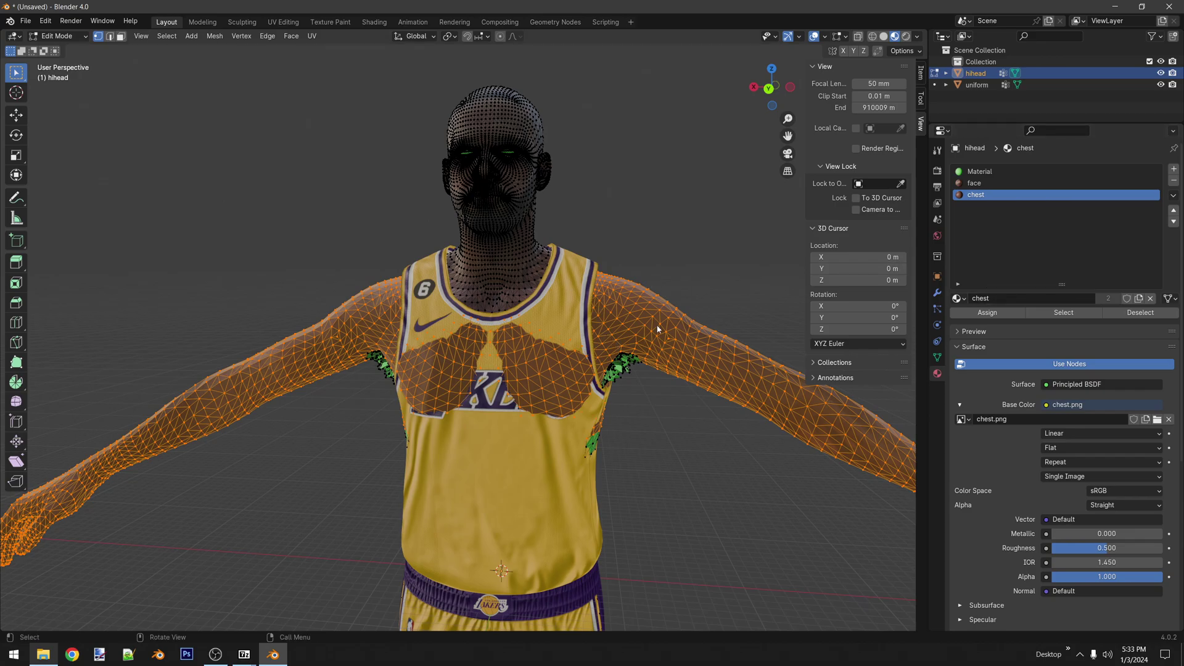
{"action": "left_click", "coordinate": [986, 313]}
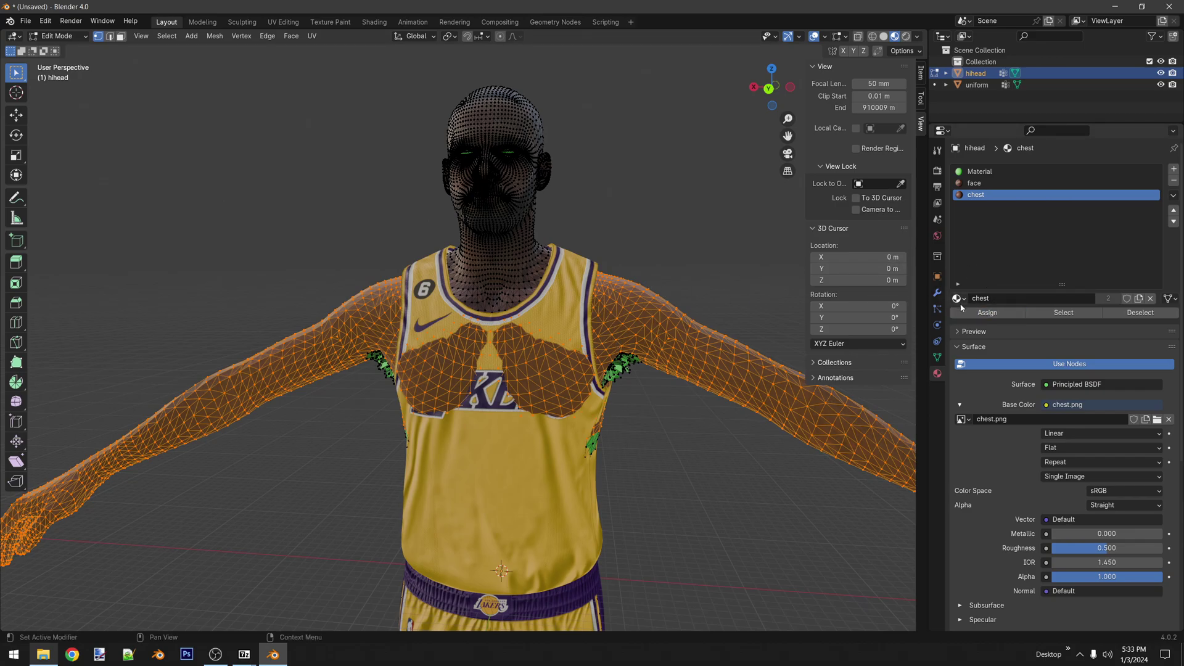
{"action": "left_click", "coordinate": [56, 36]}
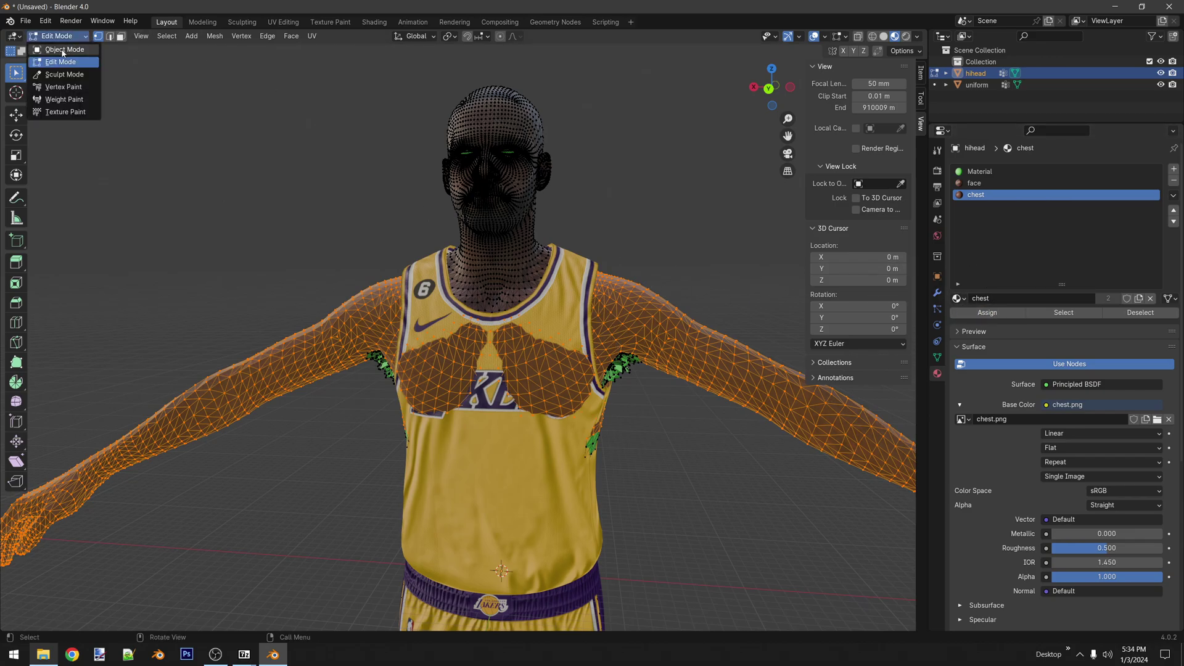
- Return to Object Mode, orbit around the textured player, and reselect hihead
{"action": "left_click", "coordinate": [59, 47]}
{"action": "middle_click_drag", "start_coordinate": [380, 203], "coordinate": [272, 364]}
{"action": "scroll", "coordinate": [273, 364], "scroll_direction": "down", "scroll_amount": 5}
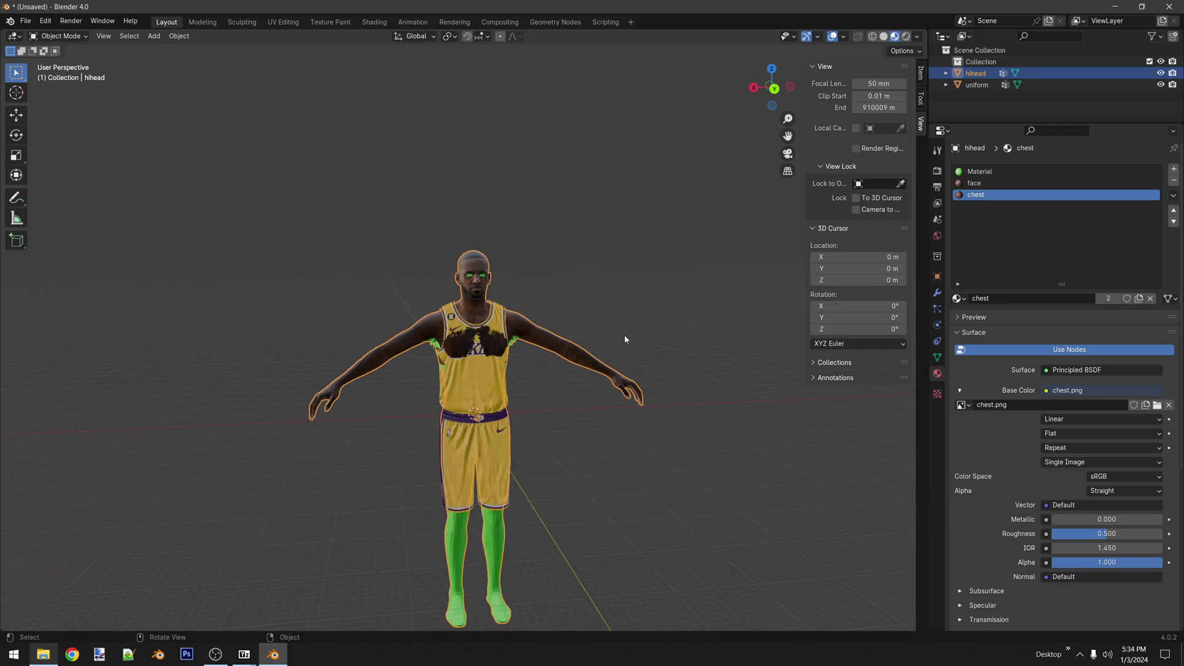
{"action": "middle_click_drag", "start_coordinate": [624, 339], "coordinate": [617, 316]}
{"action": "left_click", "coordinate": [616, 316]}
{"action": "left_click", "coordinate": [474, 284]}
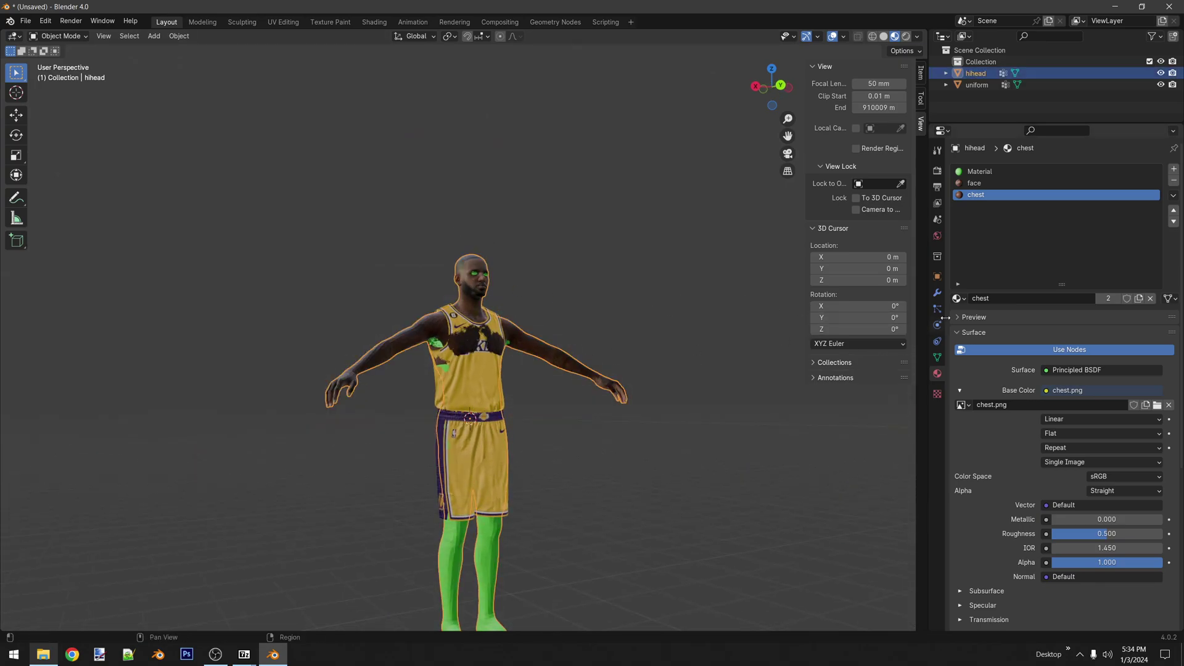
- Make L_eyeShape the active vertex group, then go back to the material settings
{"action": "left_click", "coordinate": [937, 358]}
{"action": "scroll", "coordinate": [571, 240], "scroll_direction": "up", "scroll_amount": 5}
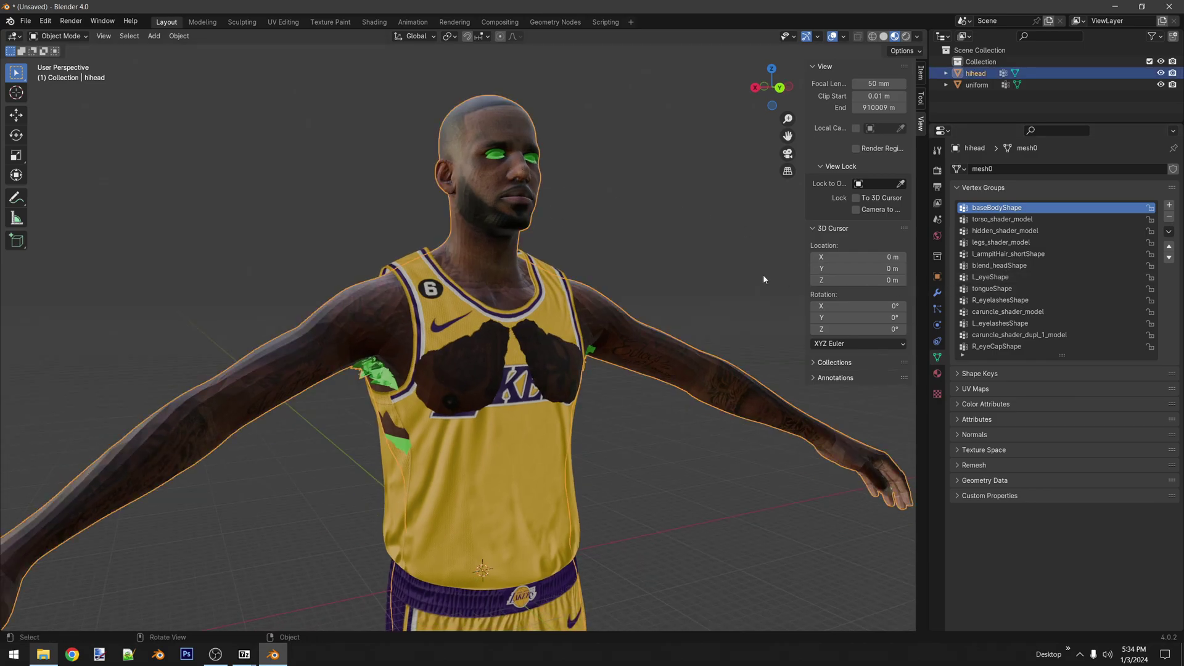
{"action": "left_click", "coordinate": [981, 278]}
{"action": "left_click", "coordinate": [937, 374]}
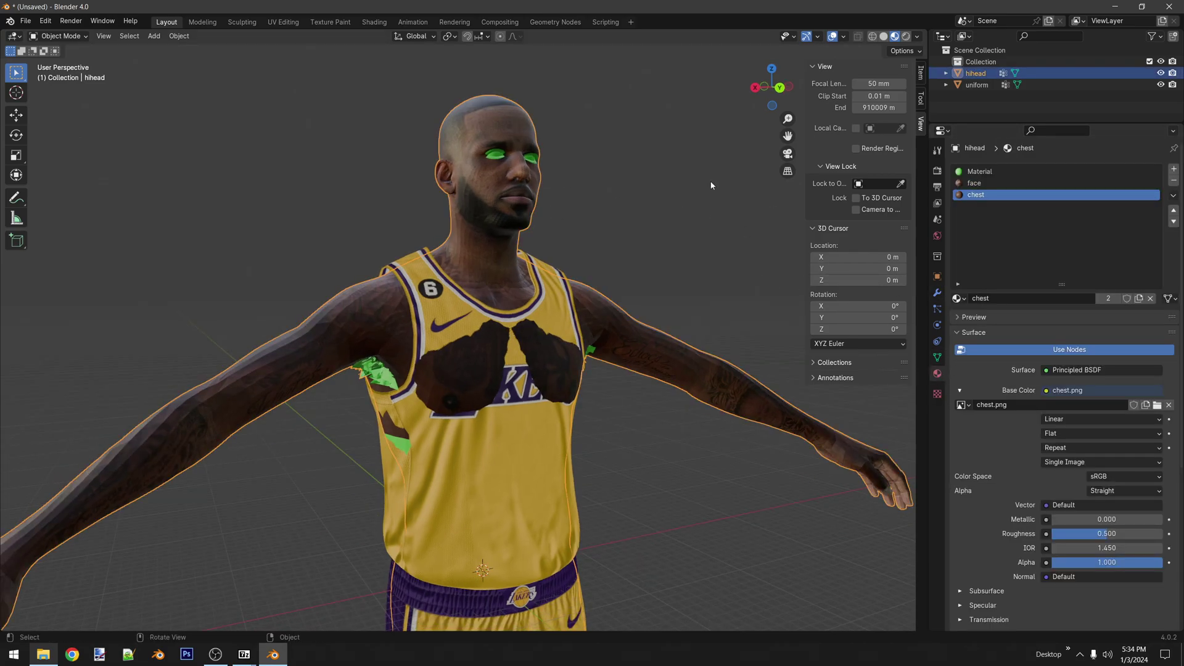
- Enter Edit Mode and select the vertices of the L_eyeShape vertex group
{"action": "left_click", "coordinate": [59, 36]}
{"action": "left_click", "coordinate": [61, 62]}
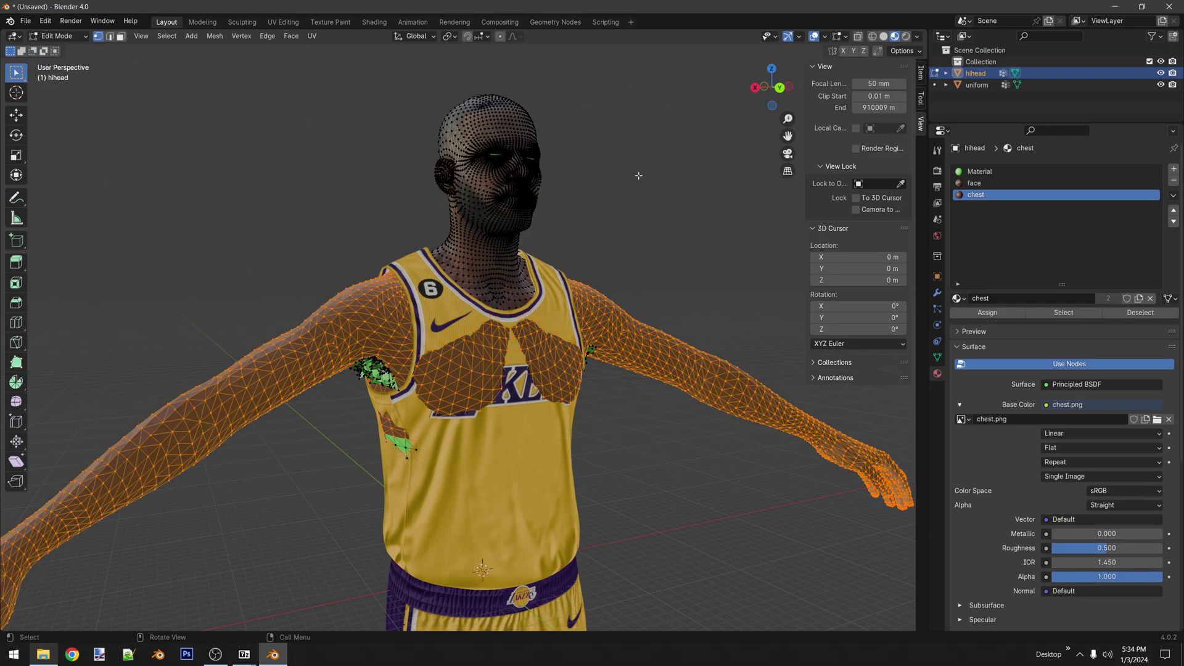
{"action": "left_click", "coordinate": [937, 358]}
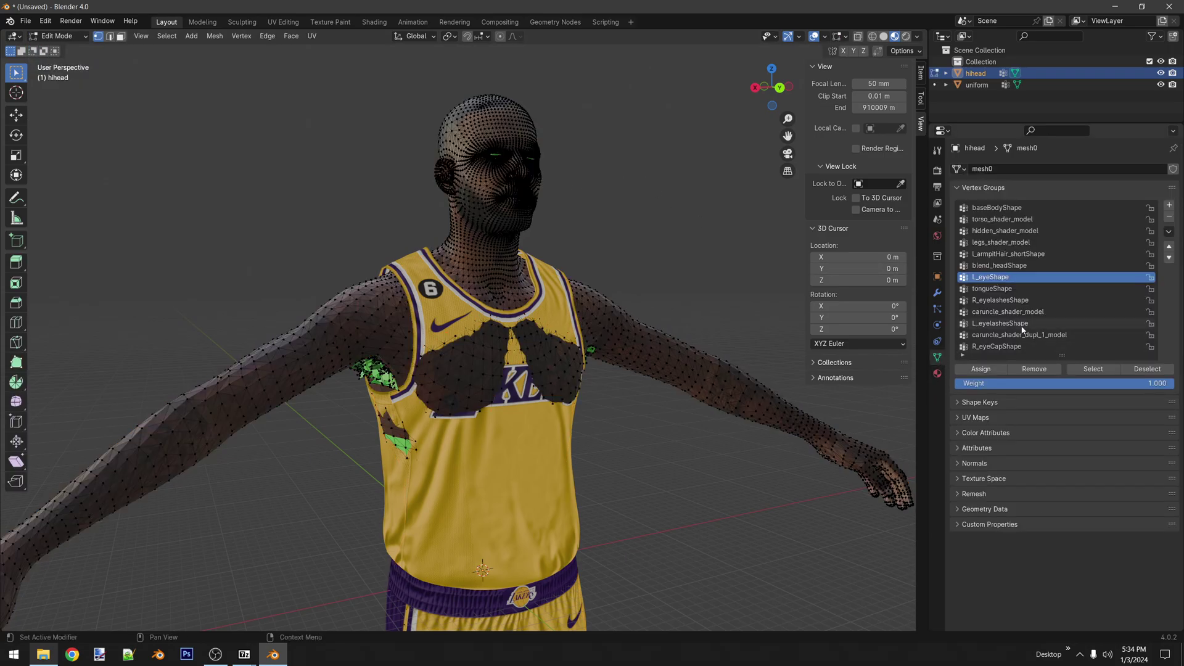
{"action": "left_click", "coordinate": [1090, 369]}
- Add a new material slot on hihead and fill it with the eyes material
{"action": "left_click", "coordinate": [938, 374]}
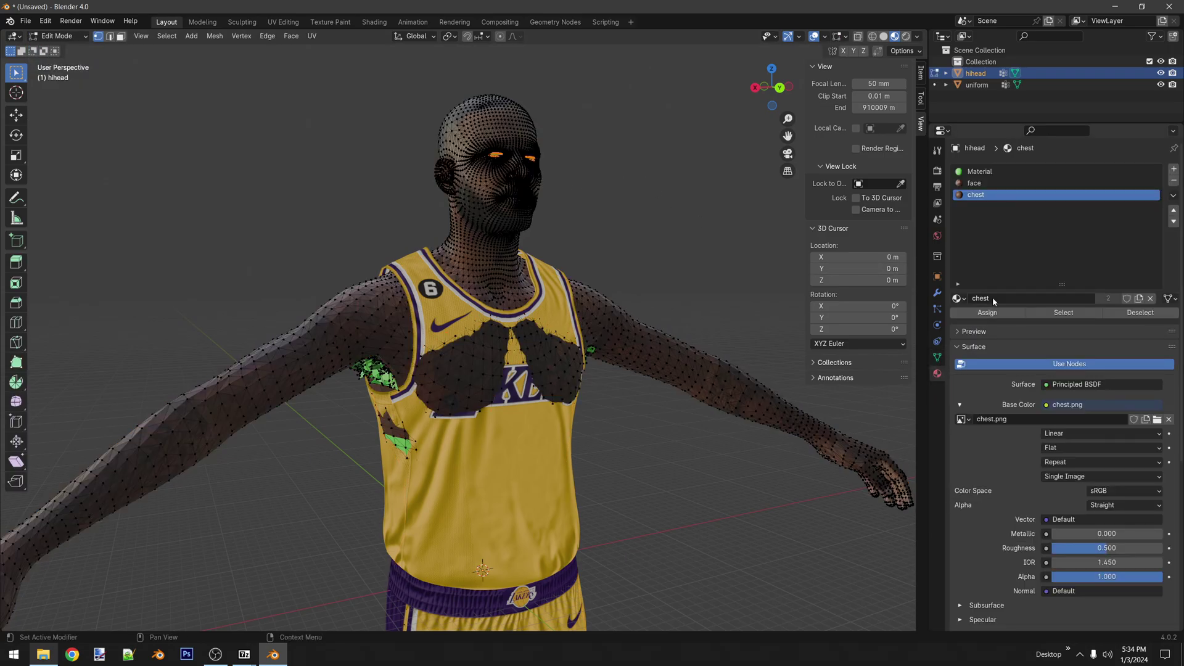
{"action": "left_click", "coordinate": [1174, 169]}
{"action": "left_click", "coordinate": [959, 298]}
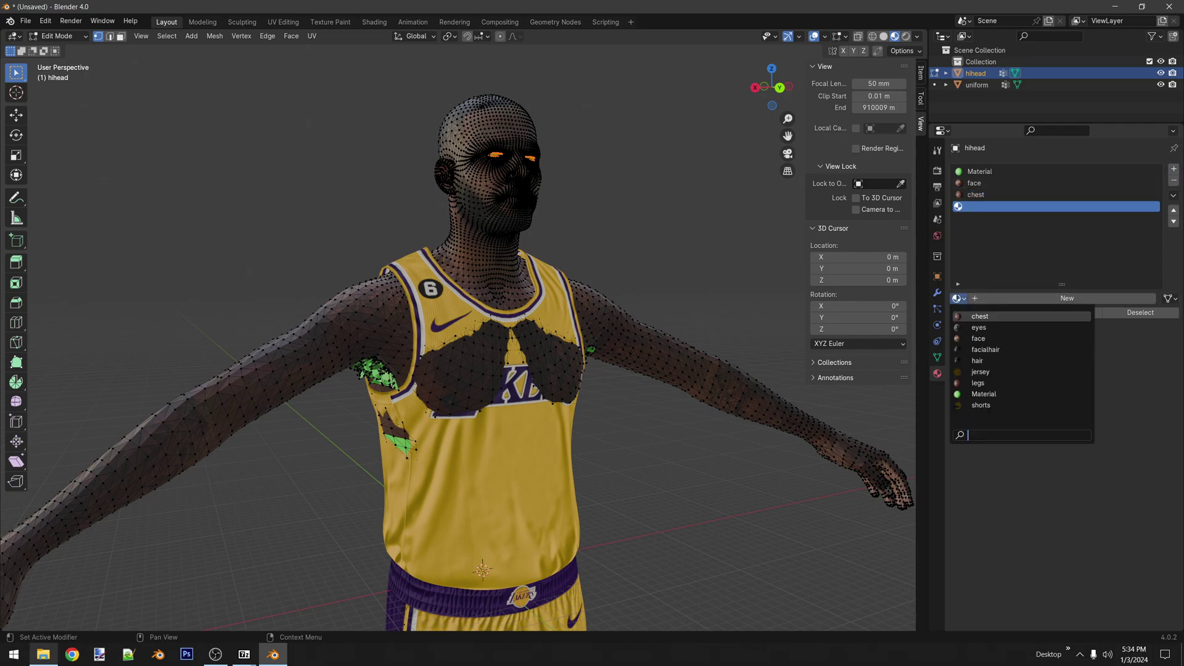
{"action": "left_click", "coordinate": [988, 327]}
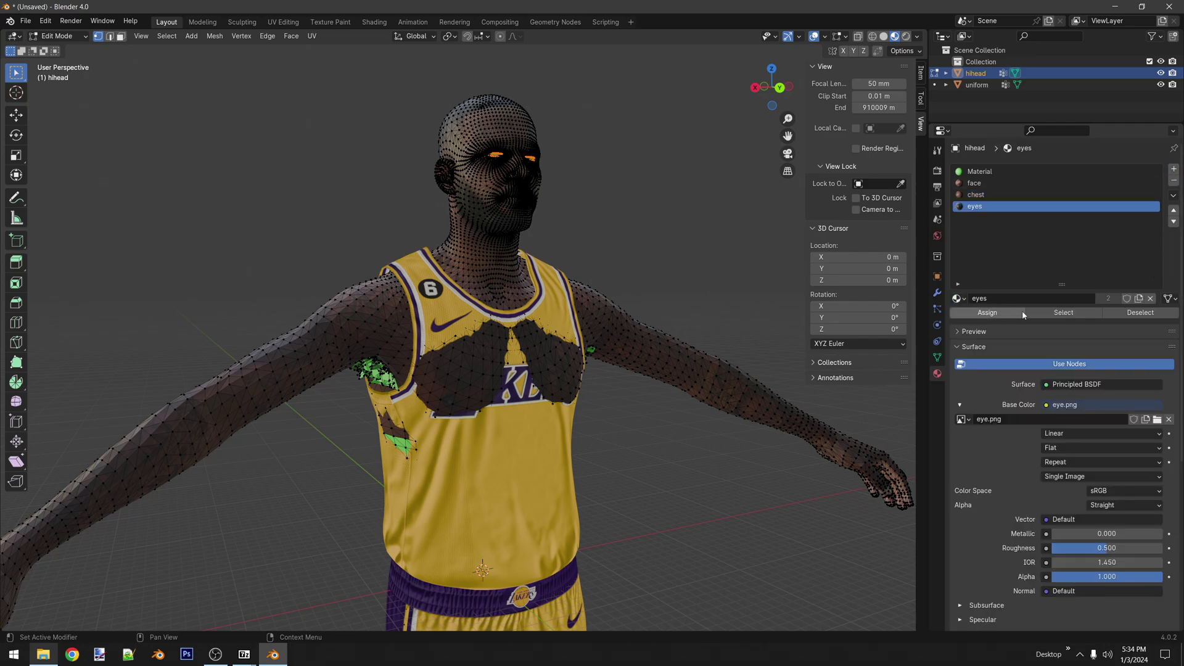
{"action": "left_click", "coordinate": [59, 36]}
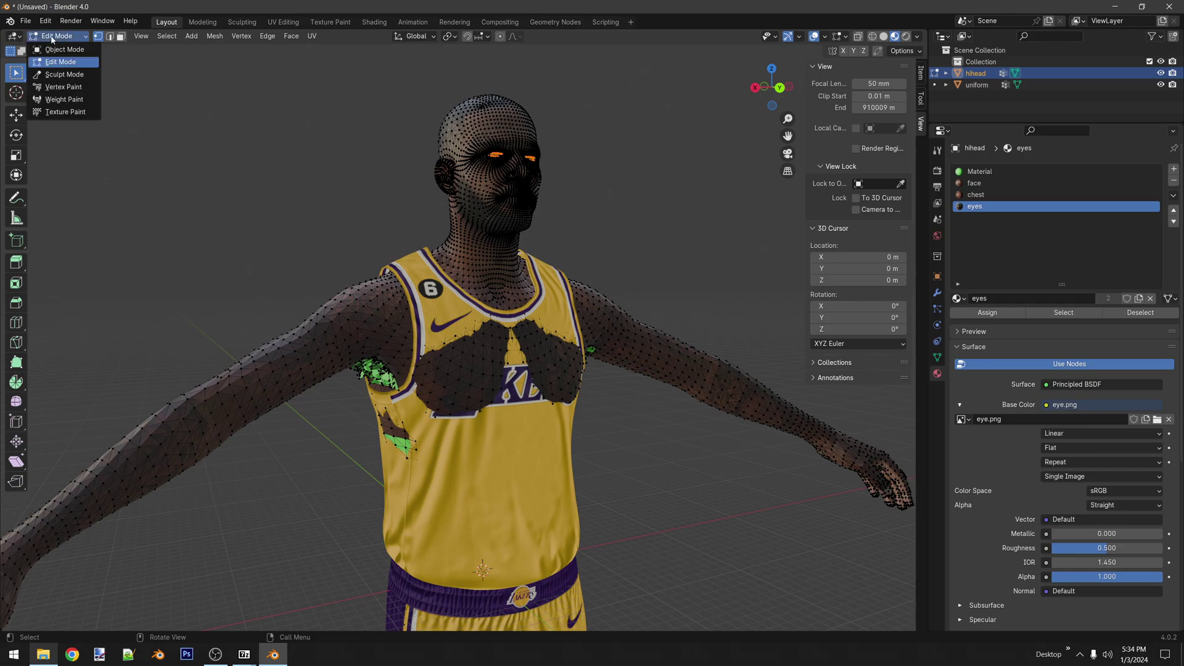
- Put hihead back in Object Mode and move to the Texture Paint workspace
{"action": "left_click", "coordinate": [59, 43]}
{"action": "scroll", "coordinate": [616, 232], "scroll_direction": "up", "scroll_amount": 3}
{"action": "scroll", "coordinate": [585, 284], "scroll_direction": "down", "scroll_amount": 4}
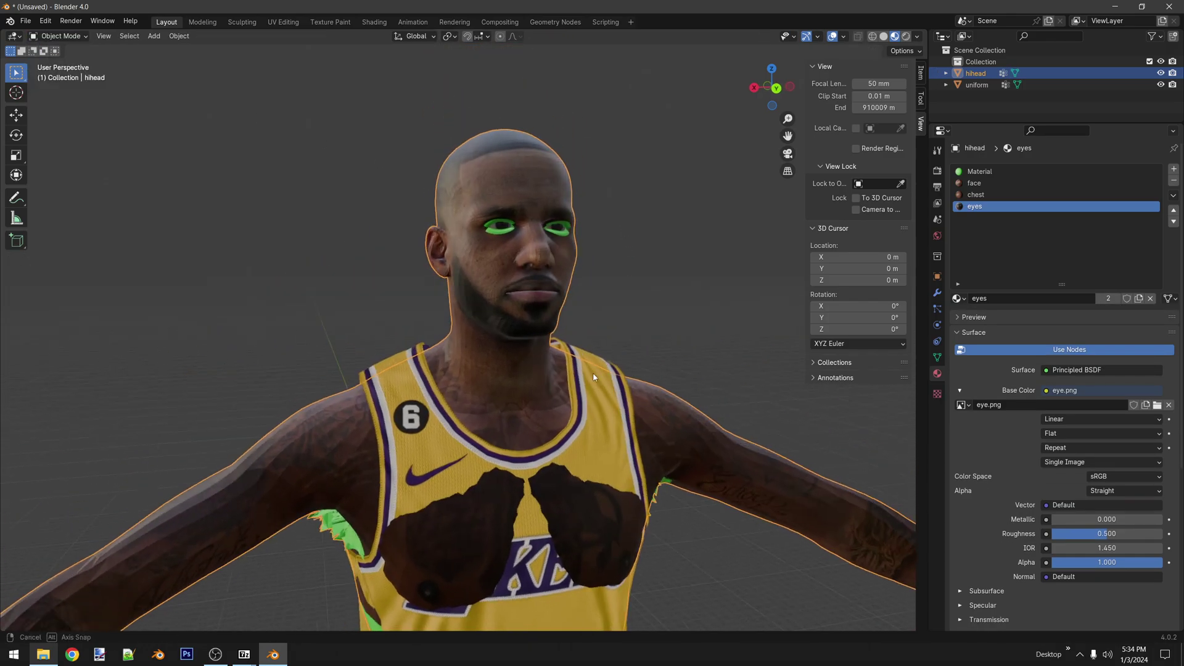
{"action": "scroll", "coordinate": [553, 335], "scroll_direction": "up", "scroll_amount": 2}
{"action": "scroll", "coordinate": [556, 338], "scroll_direction": "down", "scroll_amount": 4}
{"action": "middle_click_drag", "start_coordinate": [556, 337], "coordinate": [567, 291]}
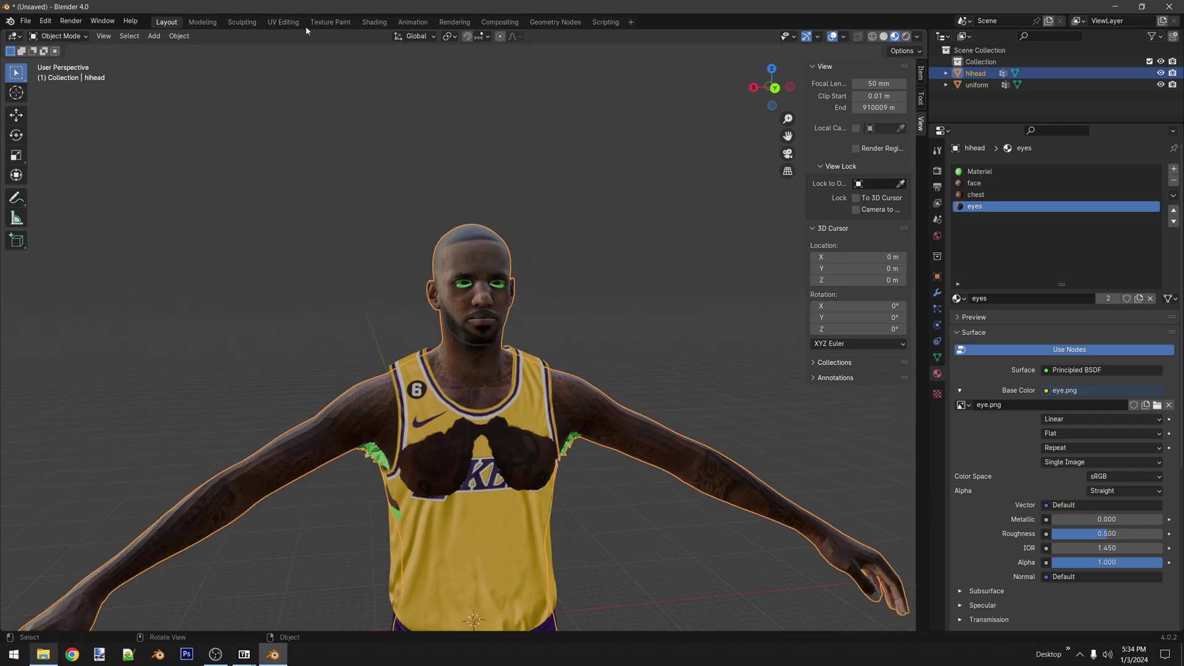
{"action": "left_click", "coordinate": [330, 22]}
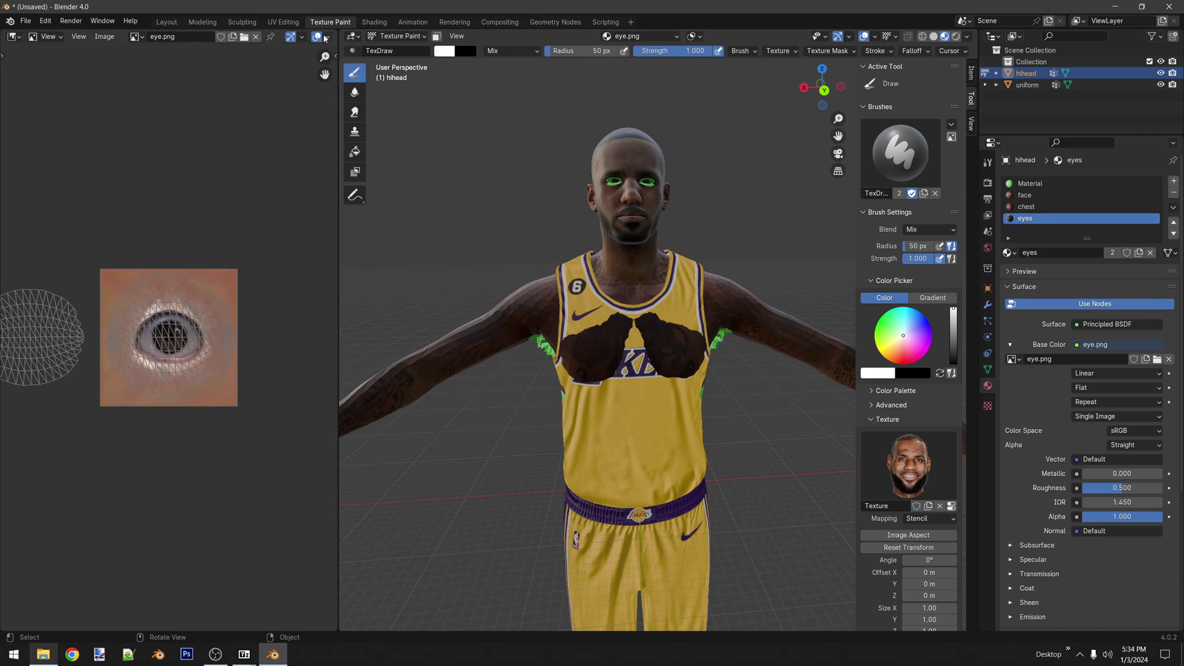
- Position the face stencil over the player's head
{"action": "mouse_move", "coordinate": [533, 337]}
{"action": "right_mouse_down"}
{"action": "mouse_move", "coordinate": [546, 234]}
{"action": "mouse_move", "coordinate": [589, 179]}
{"action": "mouse_move", "coordinate": [625, 182]}
{"action": "mouse_move", "coordinate": [657, 203]}
{"action": "right_mouse_up"}
{"action": "middle_click_drag", "start_coordinate": [657, 203], "coordinate": [653, 270]}
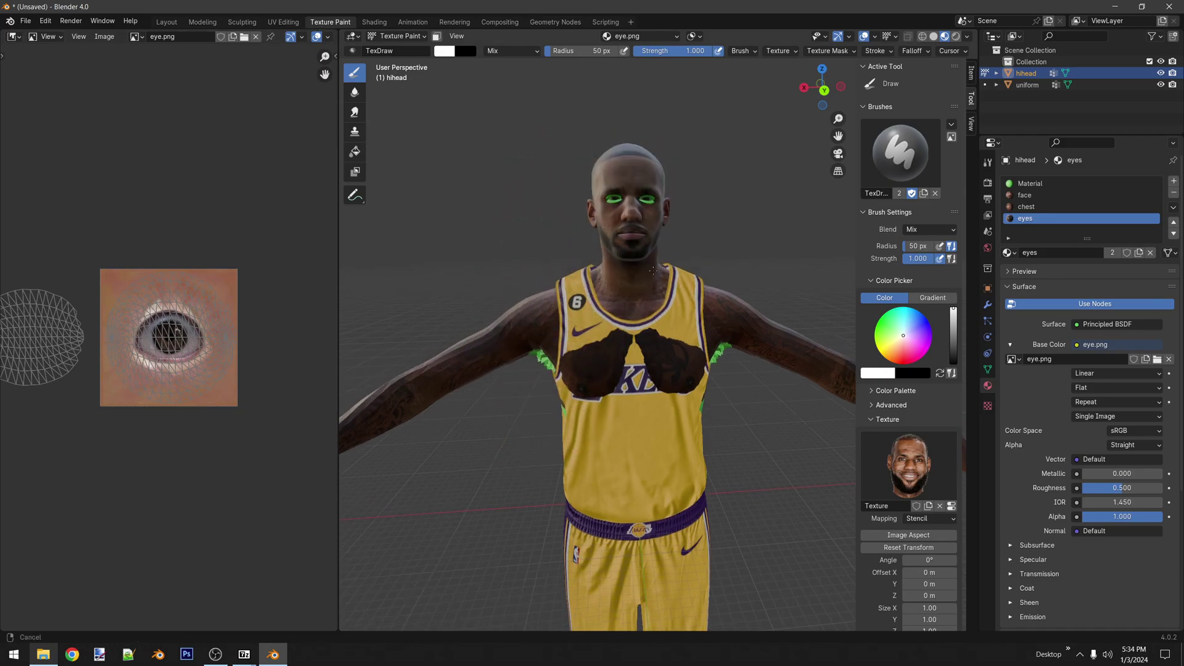
{"action": "scroll", "coordinate": [652, 270], "scroll_direction": "up", "scroll_amount": 4}
{"action": "right_click_drag", "start_coordinate": [652, 270], "coordinate": [613, 282]}
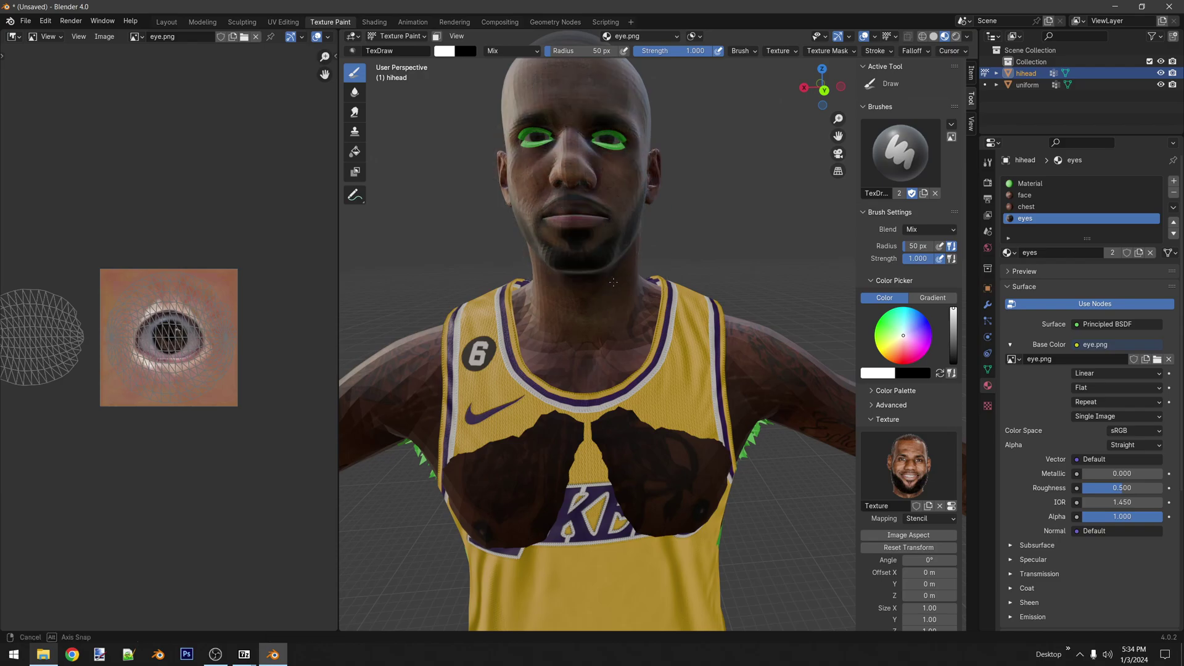
{"action": "middle_click_drag", "start_coordinate": [613, 283], "coordinate": [612, 278]}
{"action": "right_click_drag", "start_coordinate": [608, 264], "coordinate": [635, 290]}
- Show face.png with the head's UV layout in the image editor
{"action": "scroll", "coordinate": [625, 263], "scroll_direction": "down", "scroll_amount": 3}
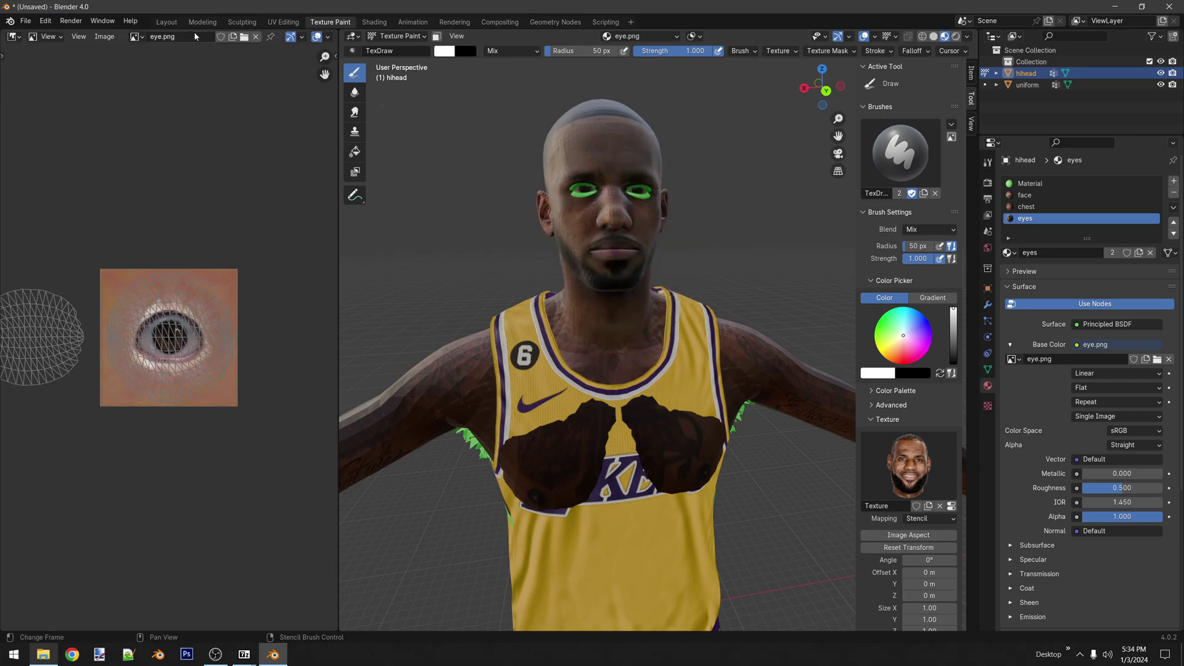
{"action": "left_click", "coordinate": [139, 38]}
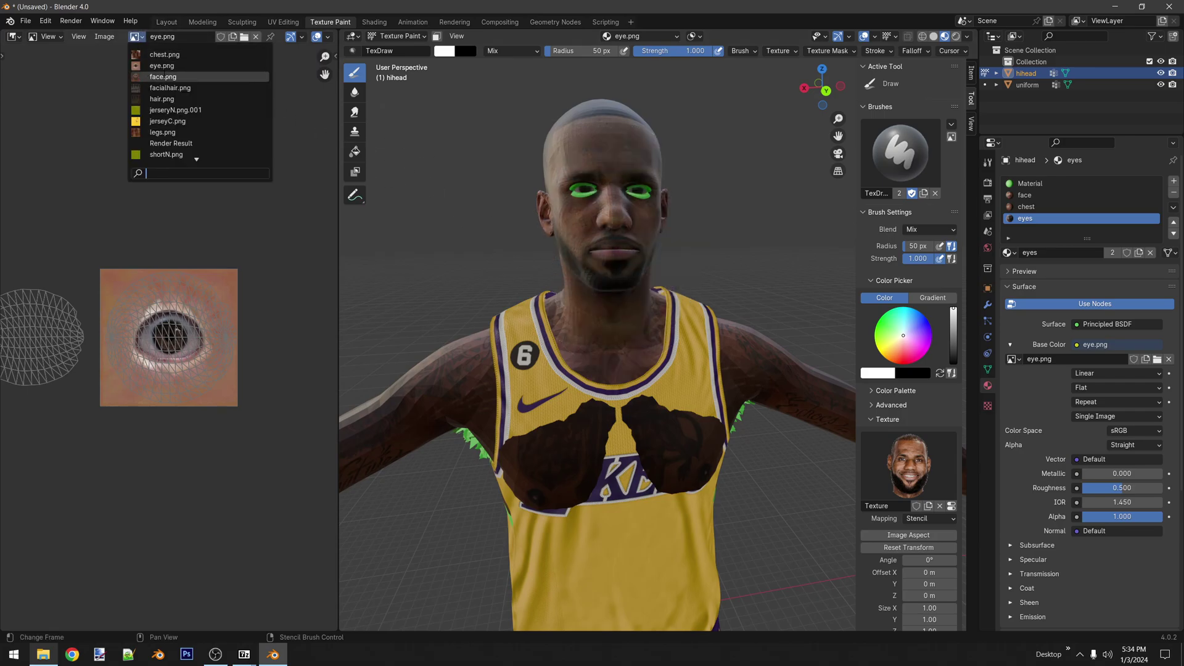
{"action": "left_click", "coordinate": [163, 79]}
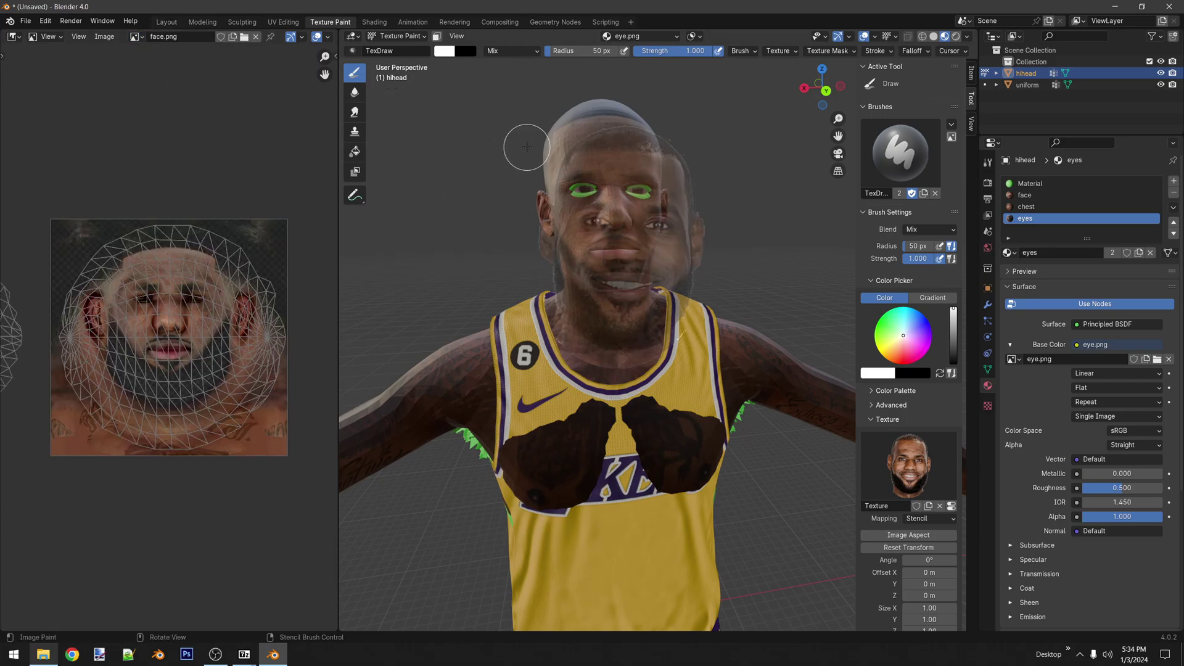
- Toggle hihead to Object Mode and back into Edit Mode
{"action": "left_click", "coordinate": [398, 36]}
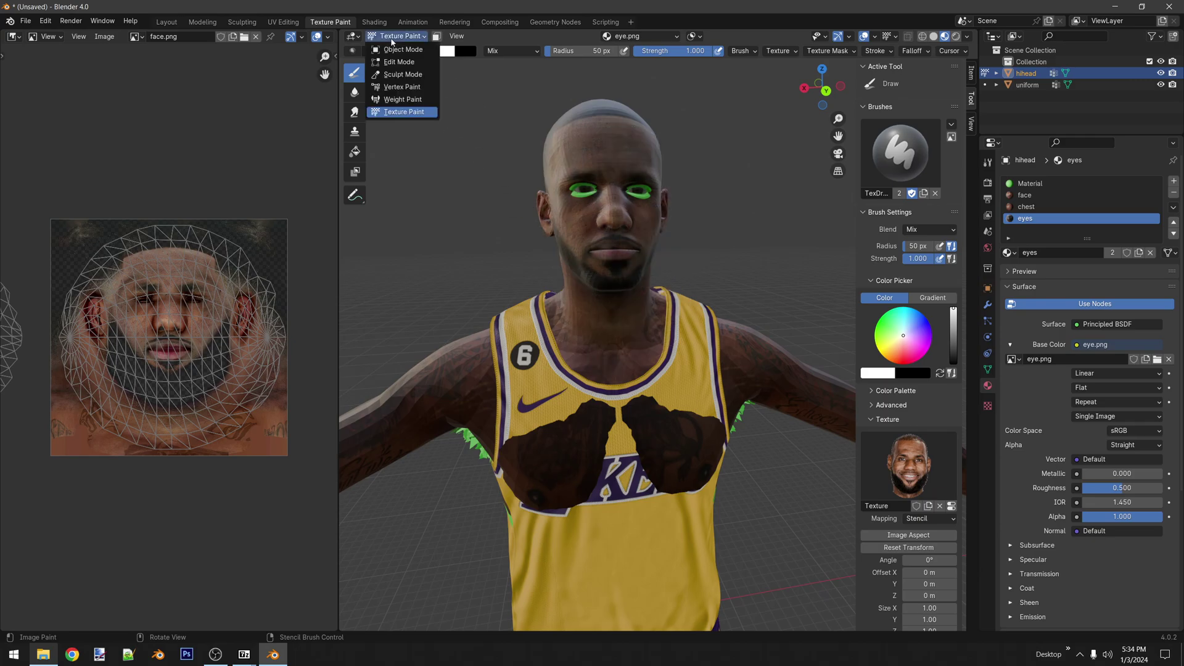
{"action": "left_click", "coordinate": [394, 51]}
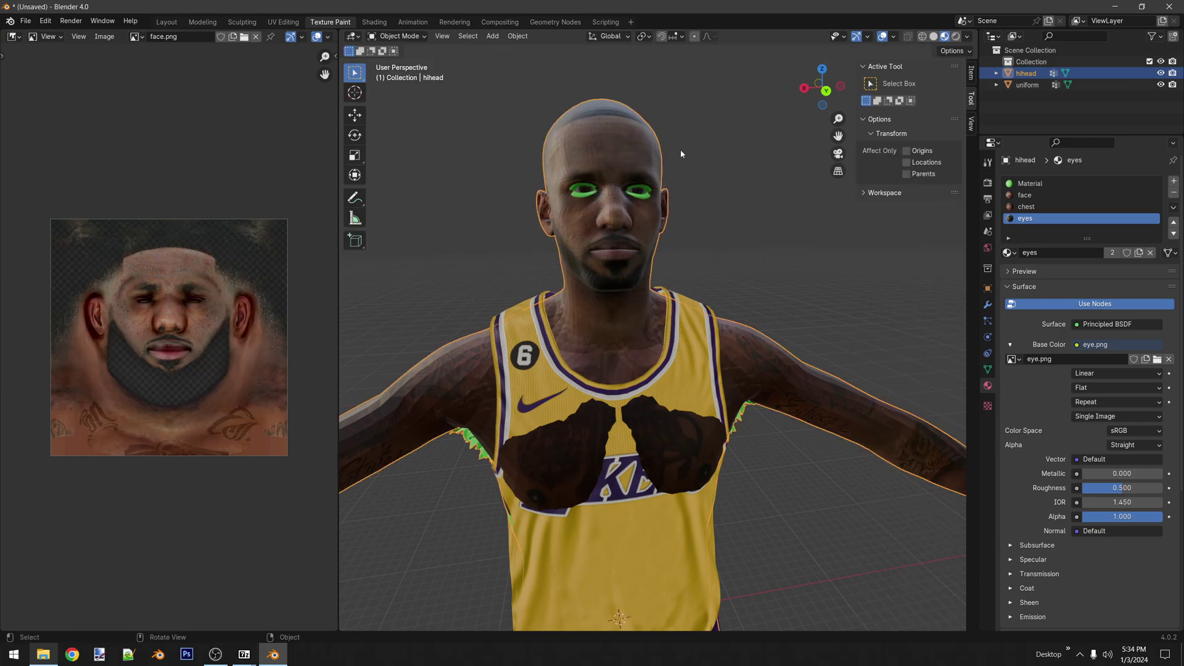
{"action": "left_click", "coordinate": [398, 36]}
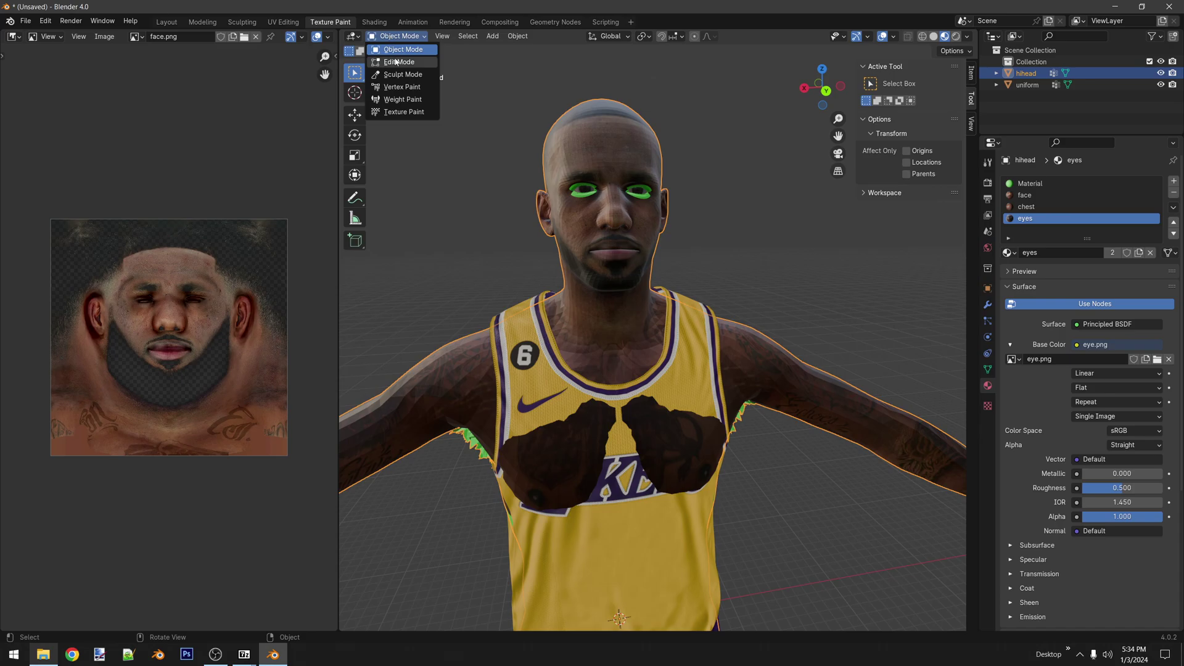
{"action": "left_click", "coordinate": [396, 62]}
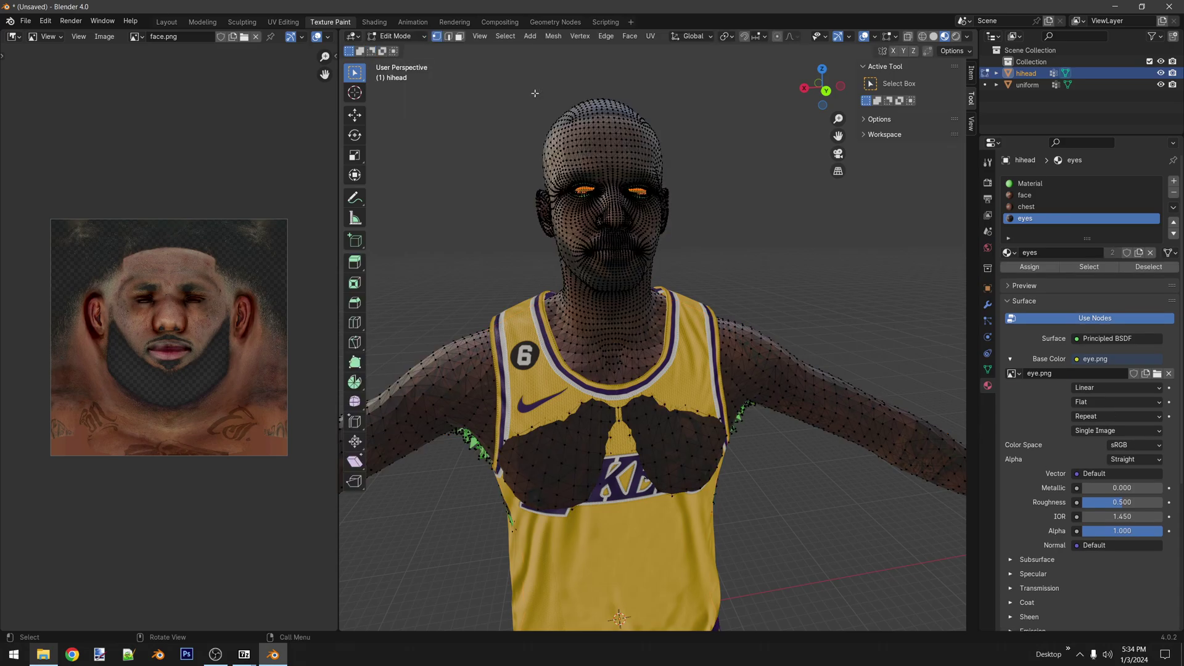
- Select the blend_headShape group's vertices and switch hihead to Texture Paint mode
{"action": "left_click", "coordinate": [987, 369]}
{"action": "scroll", "coordinate": [1109, 246], "scroll_direction": "up", "scroll_amount": 2}
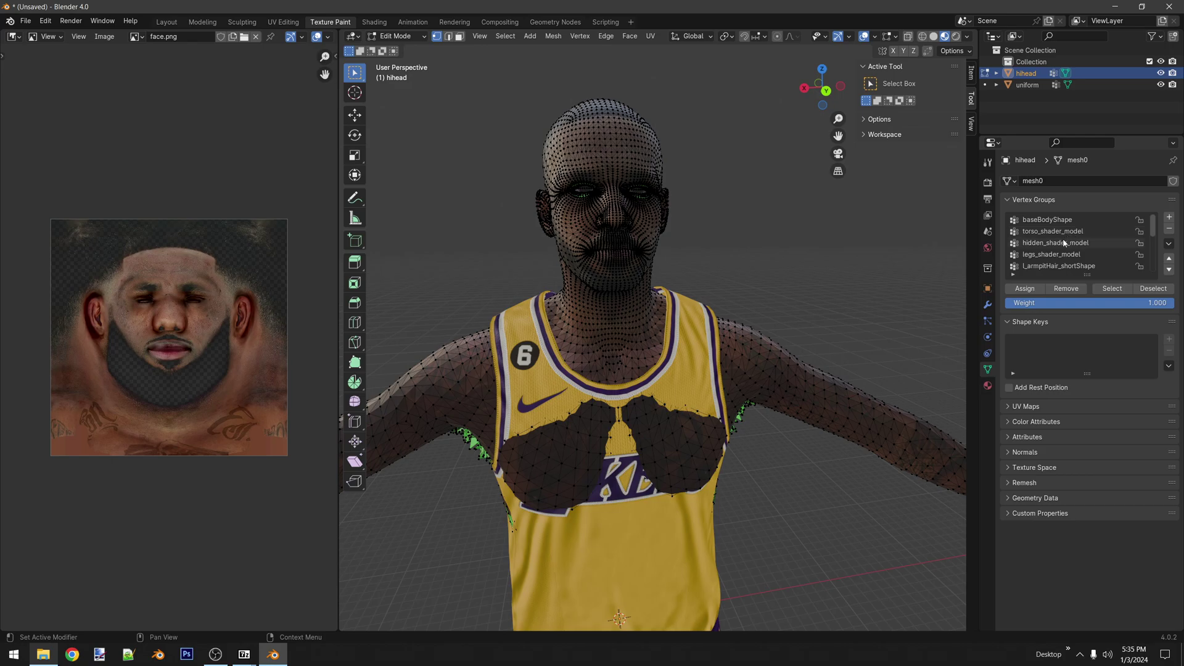
{"action": "scroll", "coordinate": [1065, 242], "scroll_direction": "down", "scroll_amount": 1}
{"action": "left_click", "coordinate": [1052, 266]}
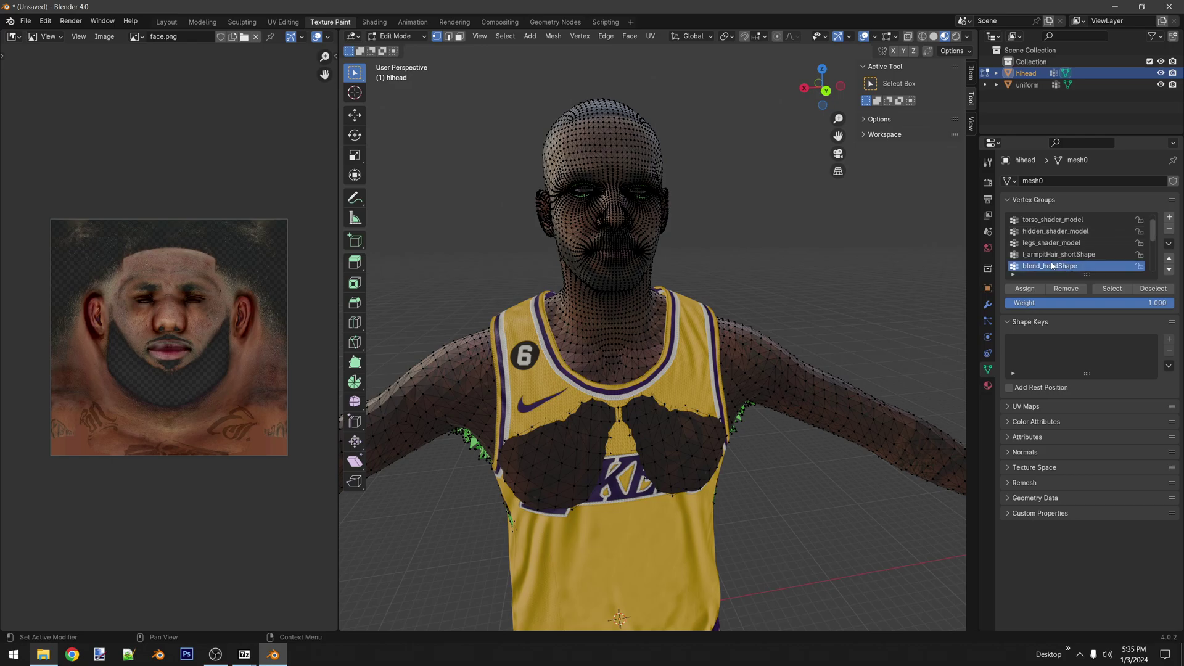
{"action": "left_click", "coordinate": [1102, 290]}
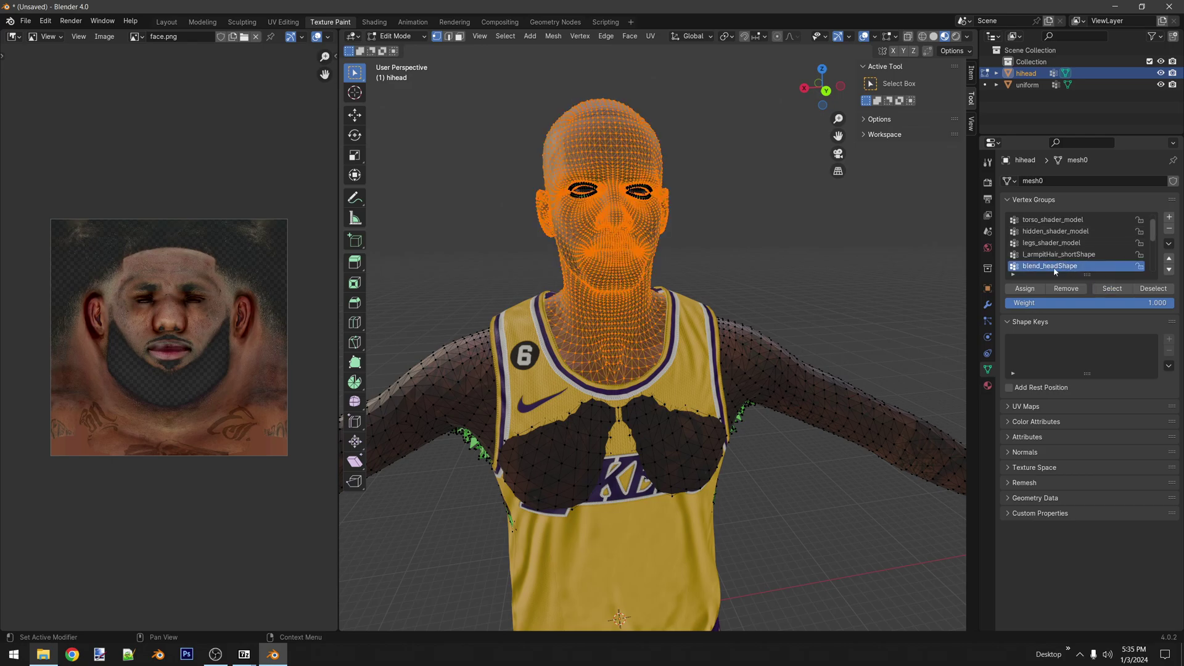
{"action": "left_click", "coordinate": [386, 37]}
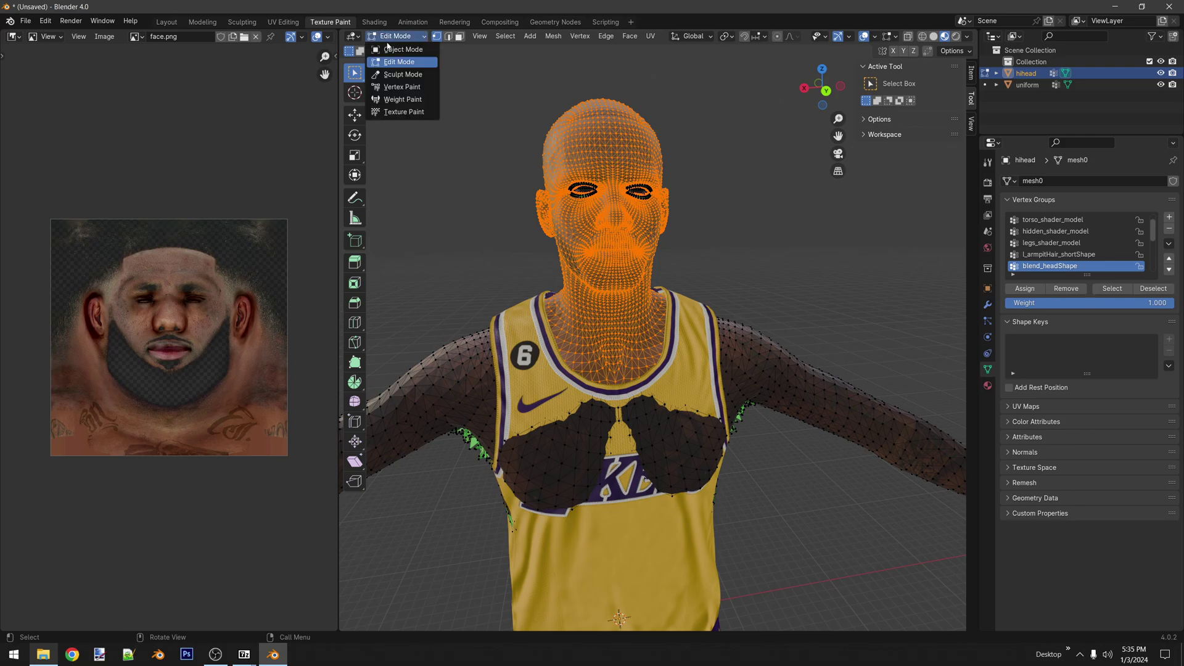
{"action": "left_click", "coordinate": [401, 111]}
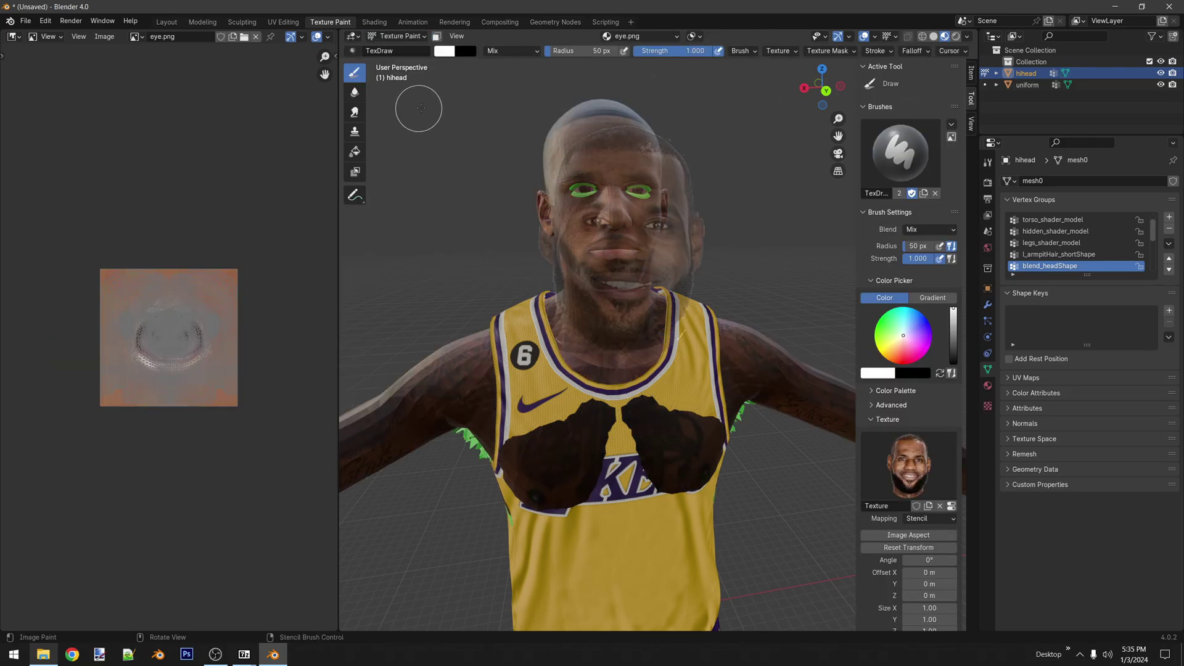
- With face masking on, align the stencil at 3.73° in front view and paint the face
{"action": "left_click", "coordinate": [437, 37]}
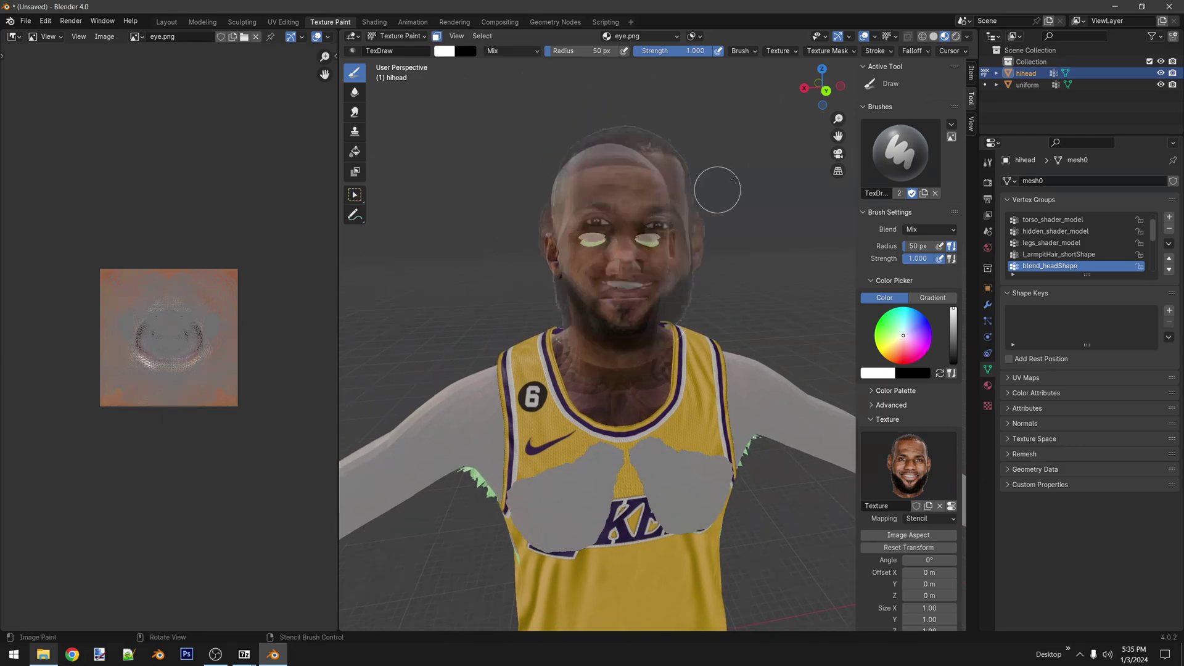
{"action": "left_click", "coordinate": [825, 90]}
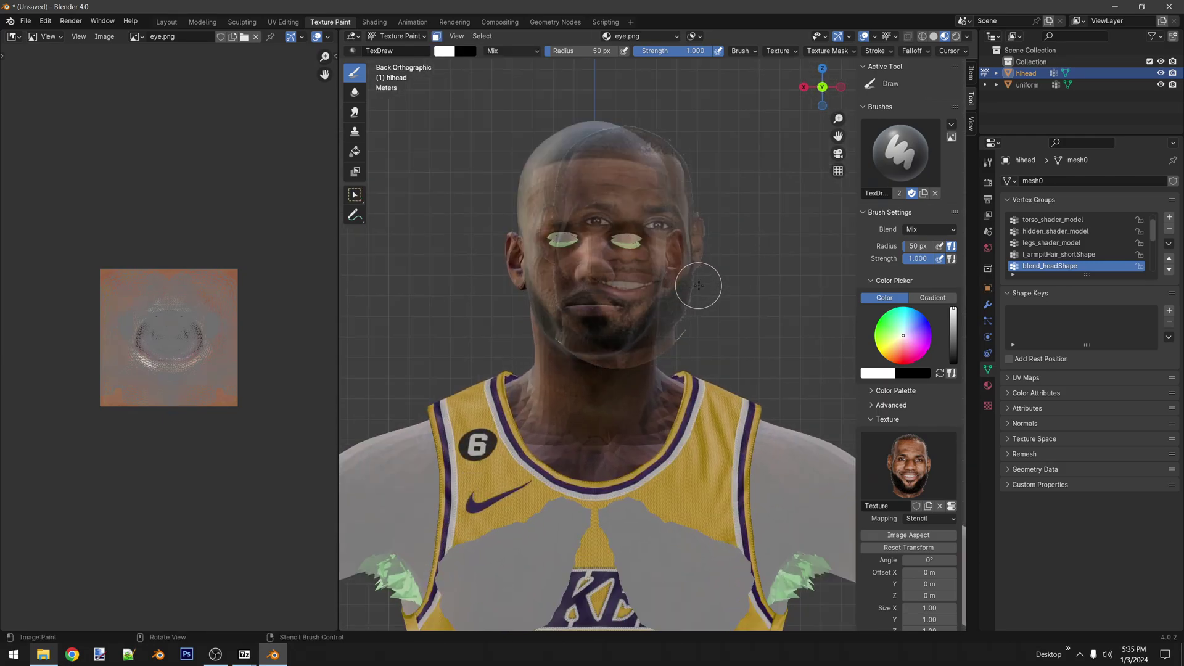
{"action": "mouse_move", "coordinate": [699, 285]}
{"action": "right_mouse_down"}
{"action": "mouse_move", "coordinate": [656, 299]}
{"action": "mouse_move", "coordinate": [655, 339]}
{"action": "mouse_move", "coordinate": [642, 338]}
{"action": "right_mouse_up"}
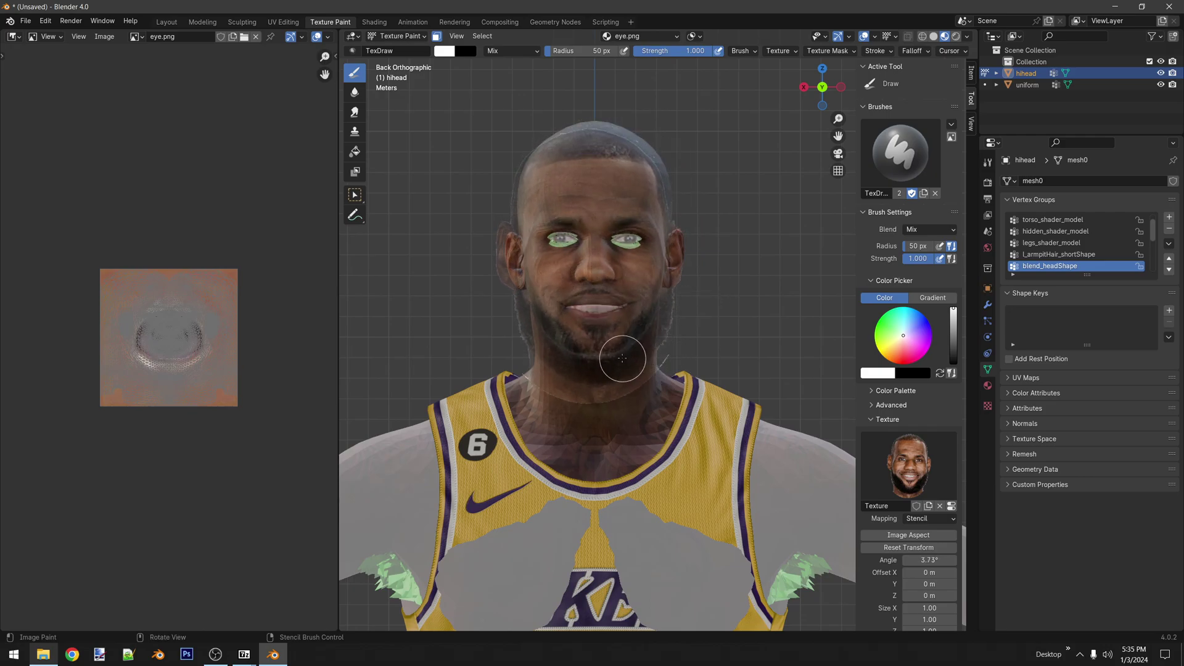
{"action": "left_click_drag", "start_coordinate": [622, 359], "coordinate": [634, 356]}
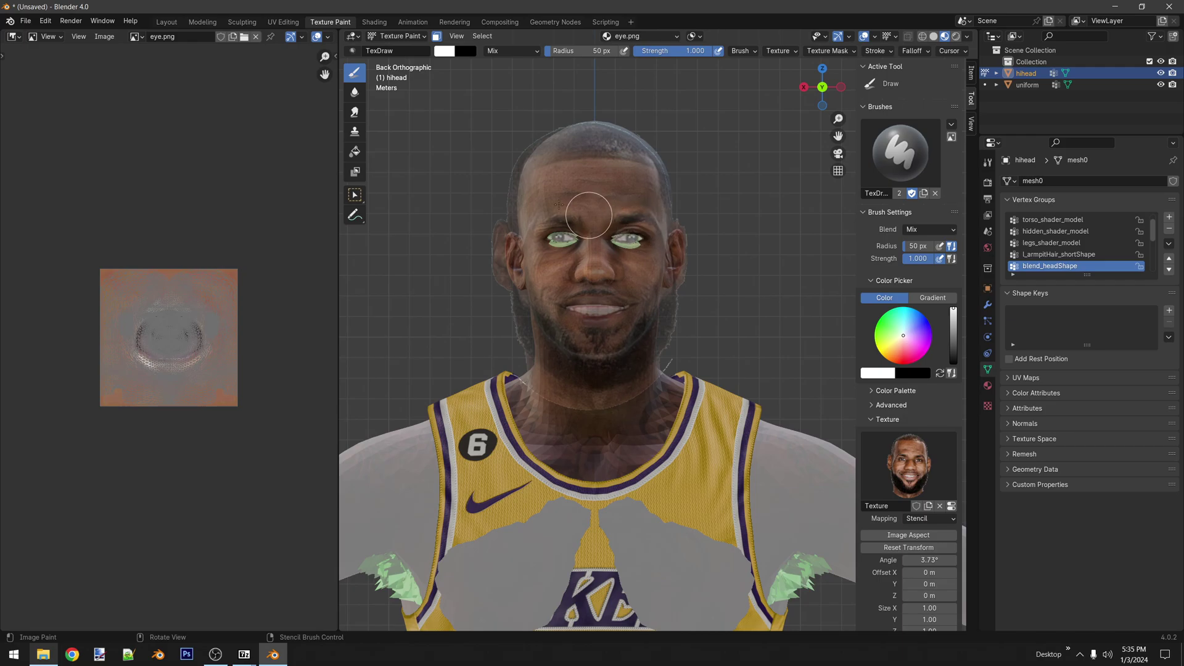
{"action": "left_click", "coordinate": [138, 37]}
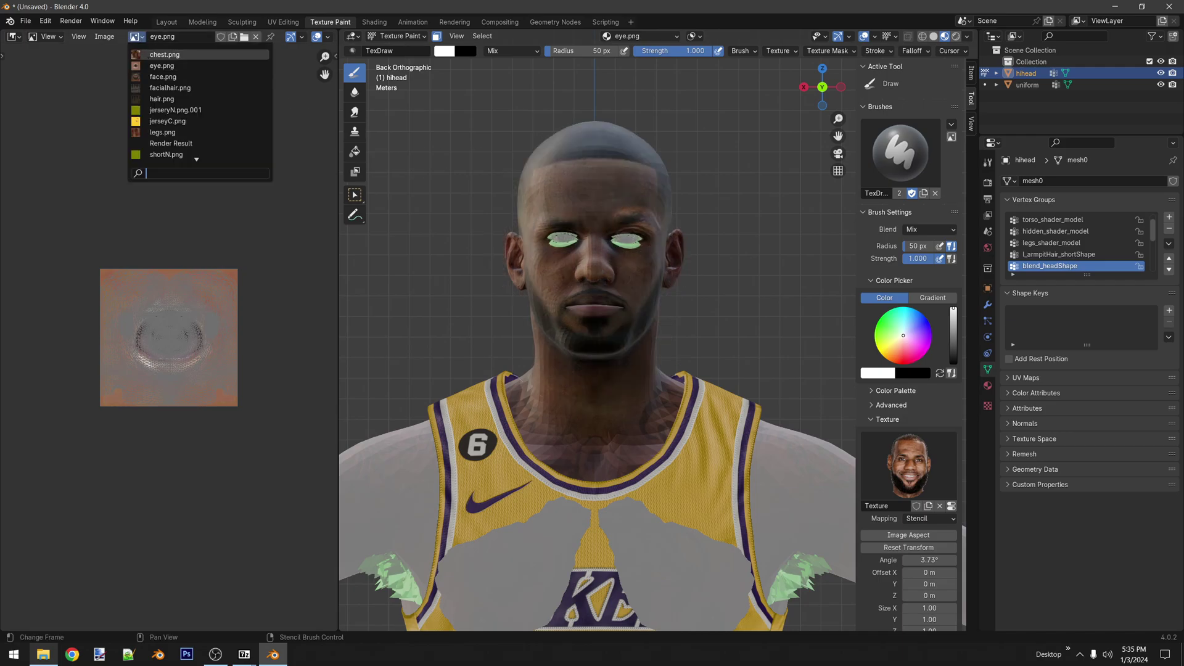
- Inspect the painted face.png, open the Image save options, and open the CYBERFACE folder in Explorer
{"action": "left_click", "coordinate": [156, 76]}
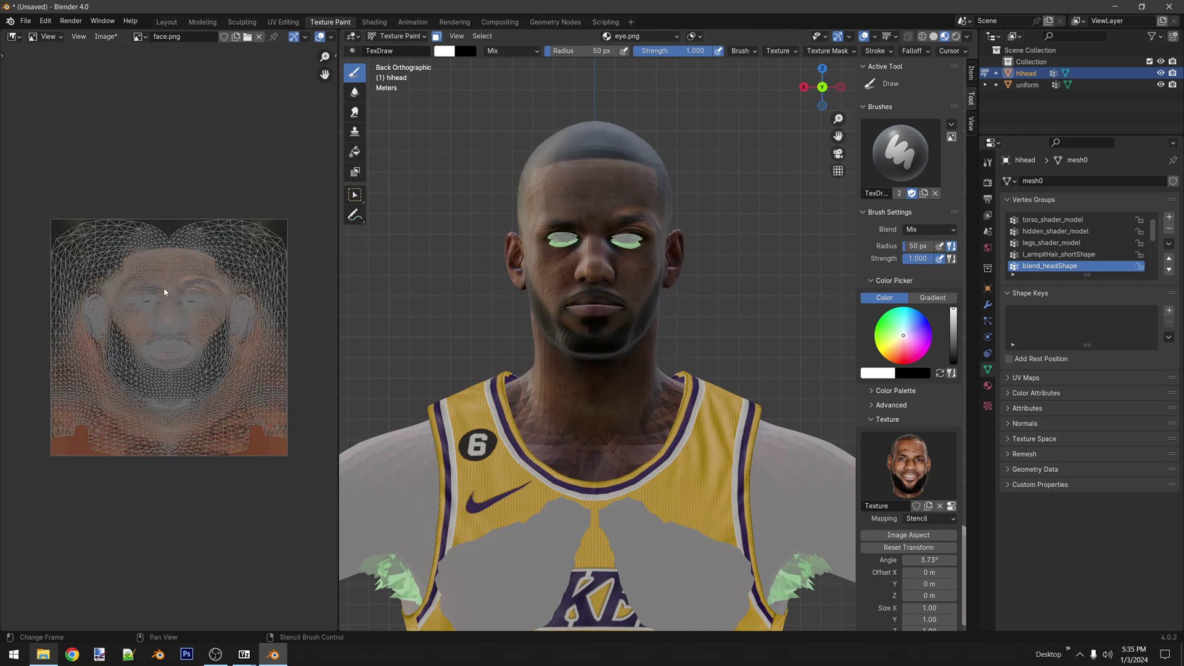
{"action": "scroll", "coordinate": [164, 288], "scroll_direction": "up", "scroll_amount": 6}
{"action": "scroll", "coordinate": [150, 225], "scroll_direction": "up", "scroll_amount": 4}
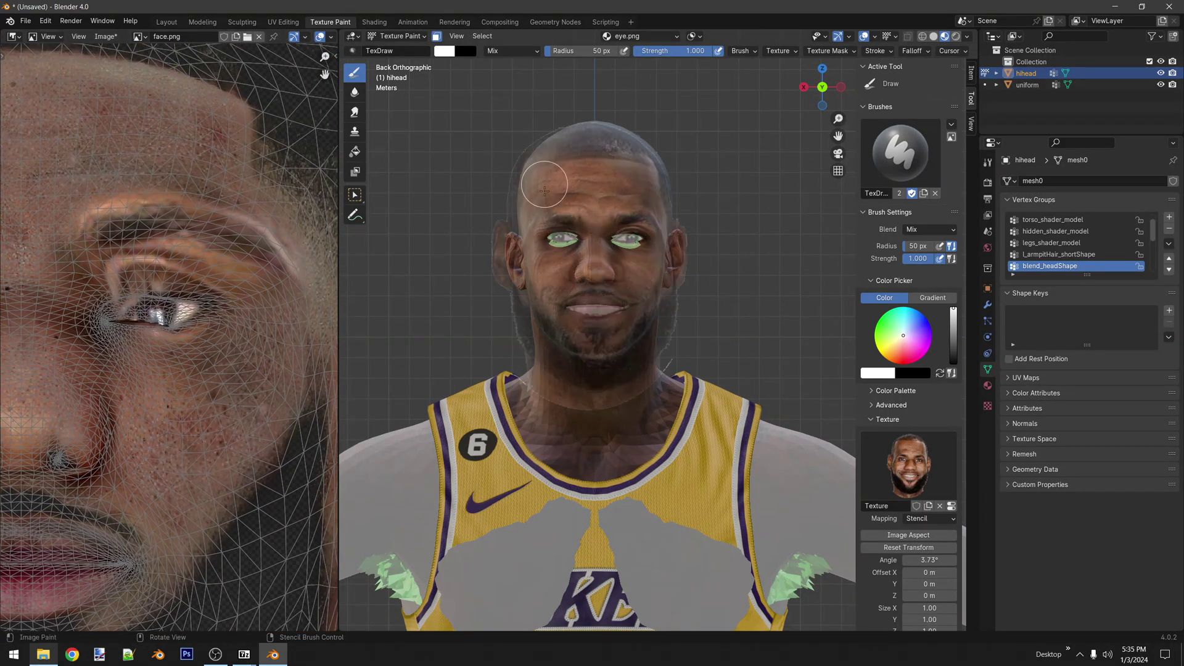
{"action": "scroll", "coordinate": [128, 79], "scroll_direction": "down", "scroll_amount": 5}
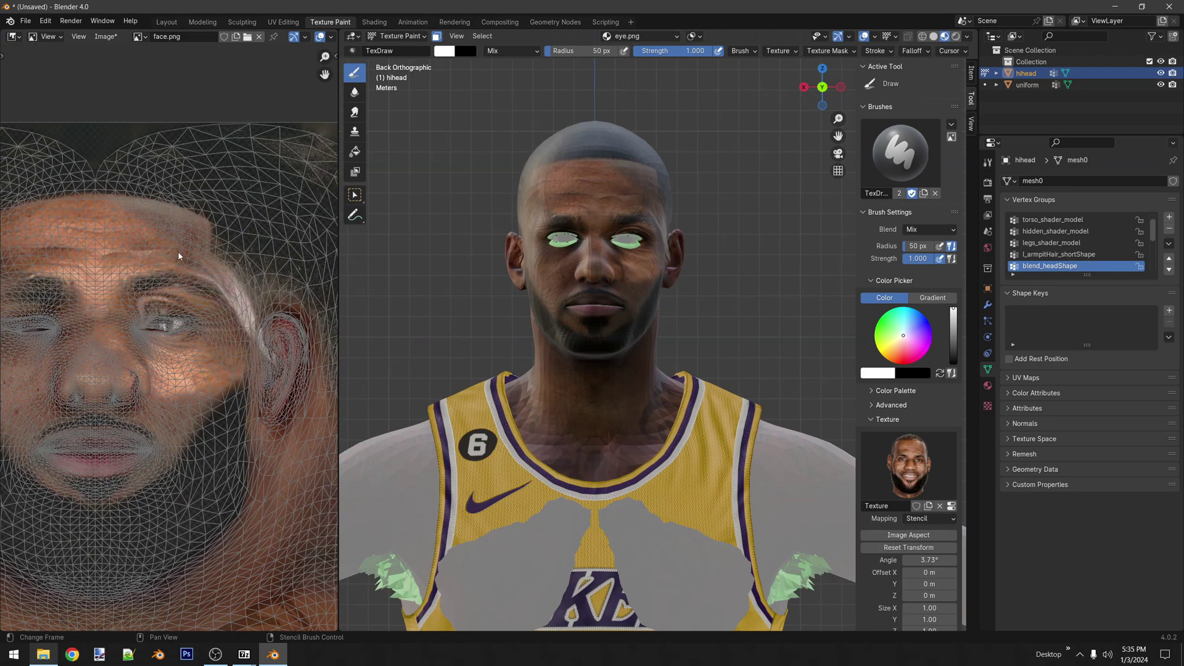
{"action": "left_click", "coordinate": [106, 39]}
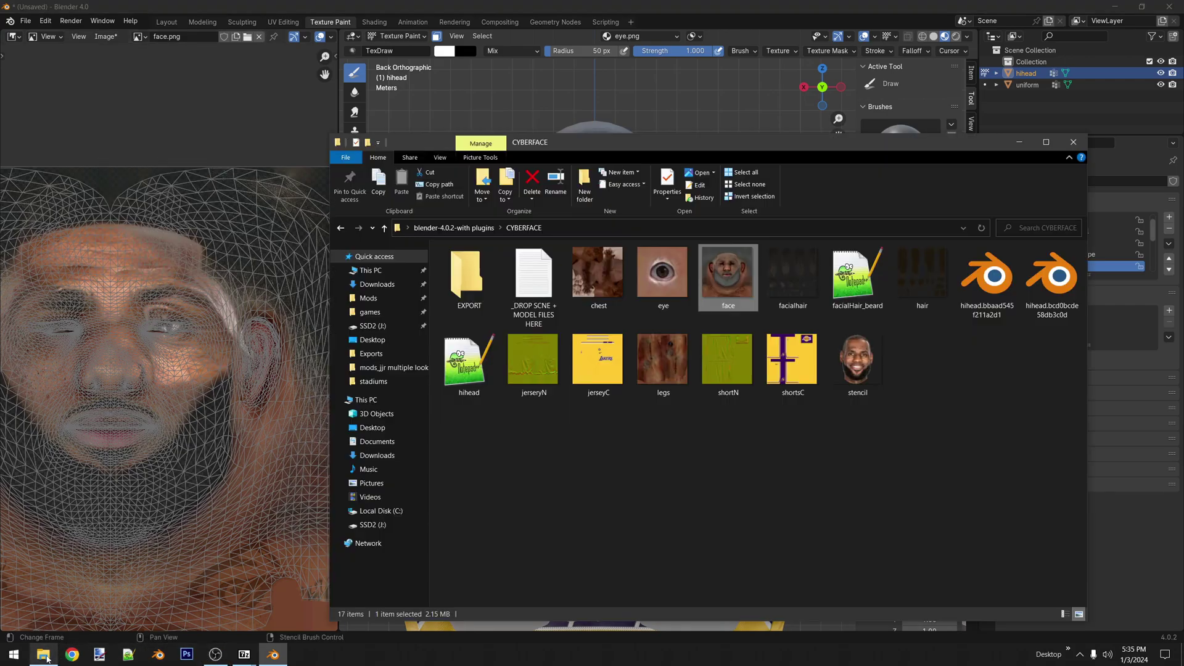
{"action": "left_click", "coordinate": [43, 654]}
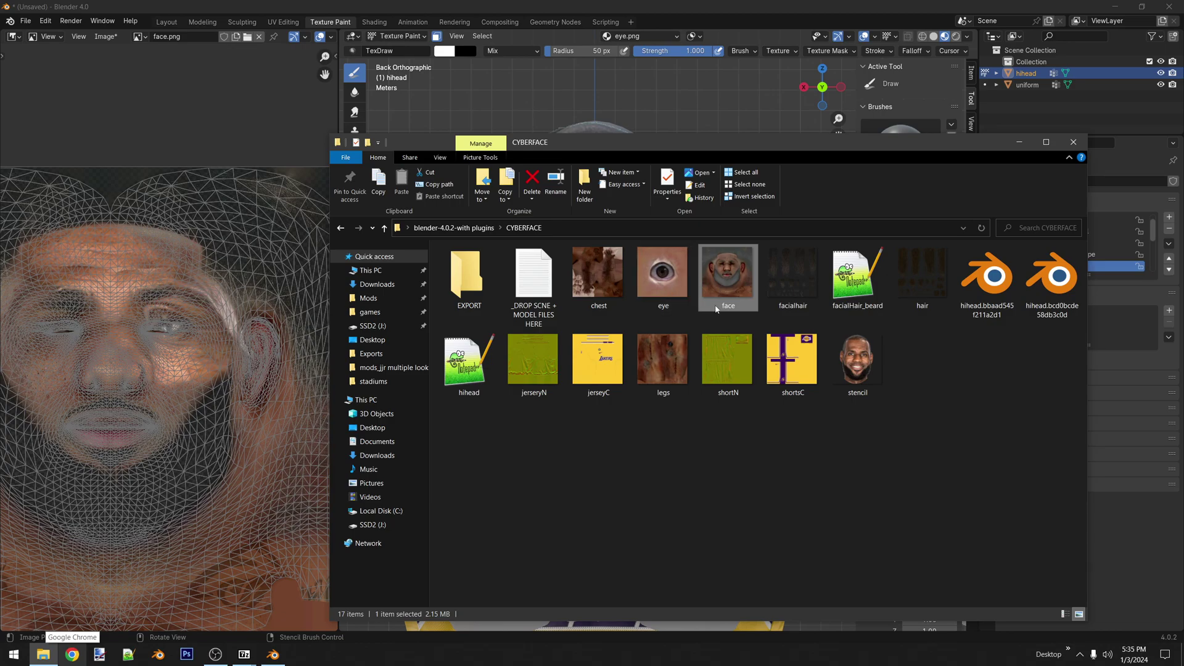
- Close File Explorer and return to Blender's Layout workspace
{"action": "left_click", "coordinate": [1079, 148]}
{"action": "left_click", "coordinate": [166, 22]}
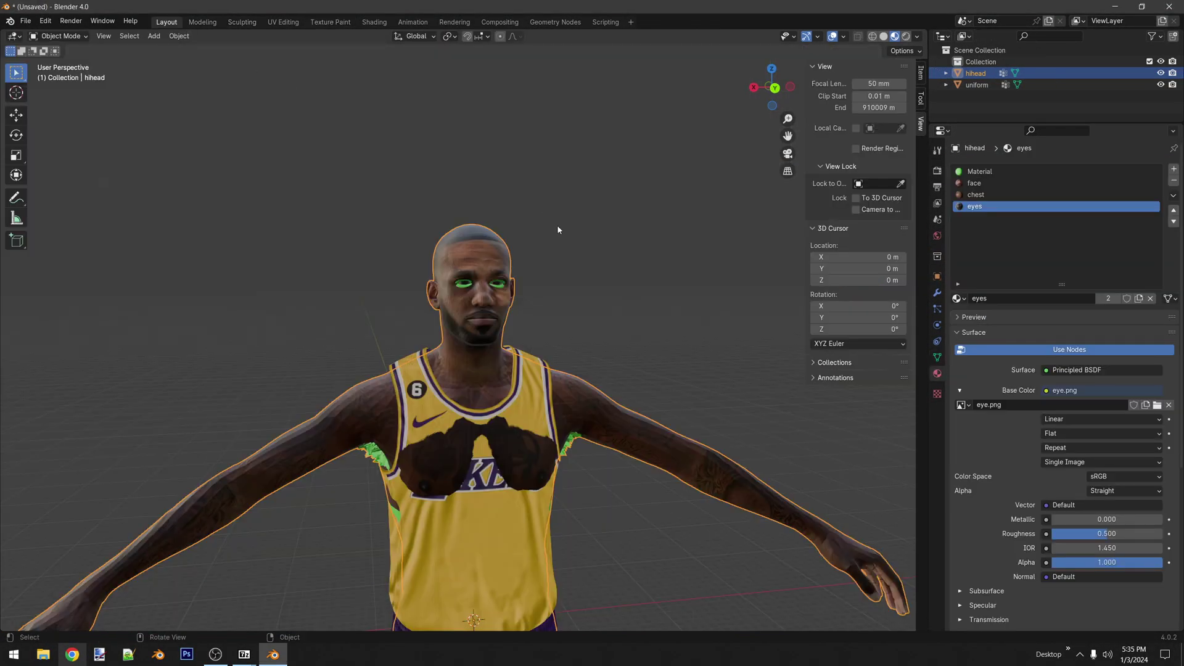
{"action": "scroll", "coordinate": [557, 224], "scroll_direction": "up", "scroll_amount": 3}
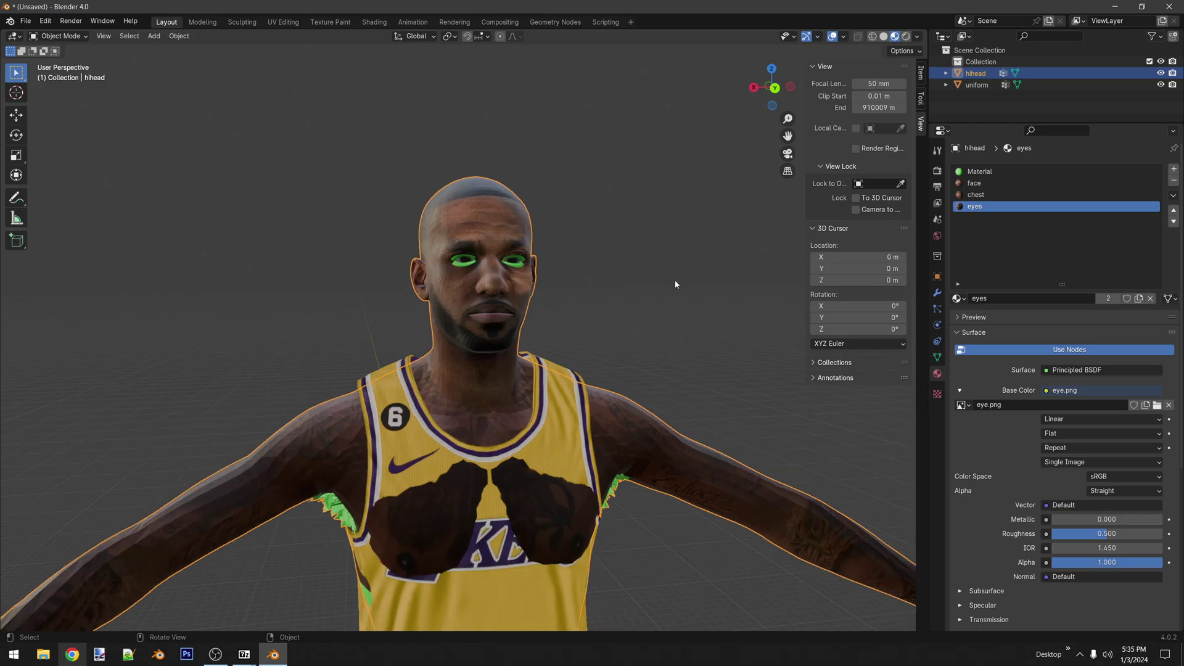
- In Scene properties, point the NBA 2K Importer at CYBERFACE's facialHair_beard.SCNE
{"action": "left_click", "coordinate": [938, 218]}
{"action": "left_click", "coordinate": [1165, 214]}
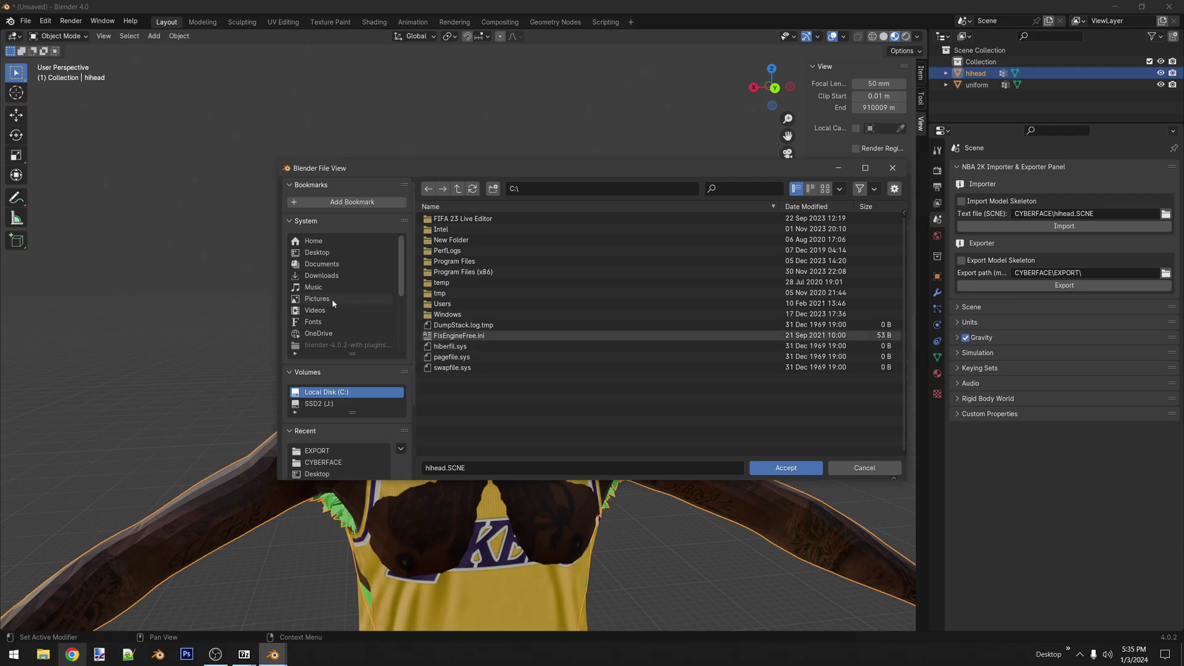
{"action": "left_click", "coordinate": [313, 462]}
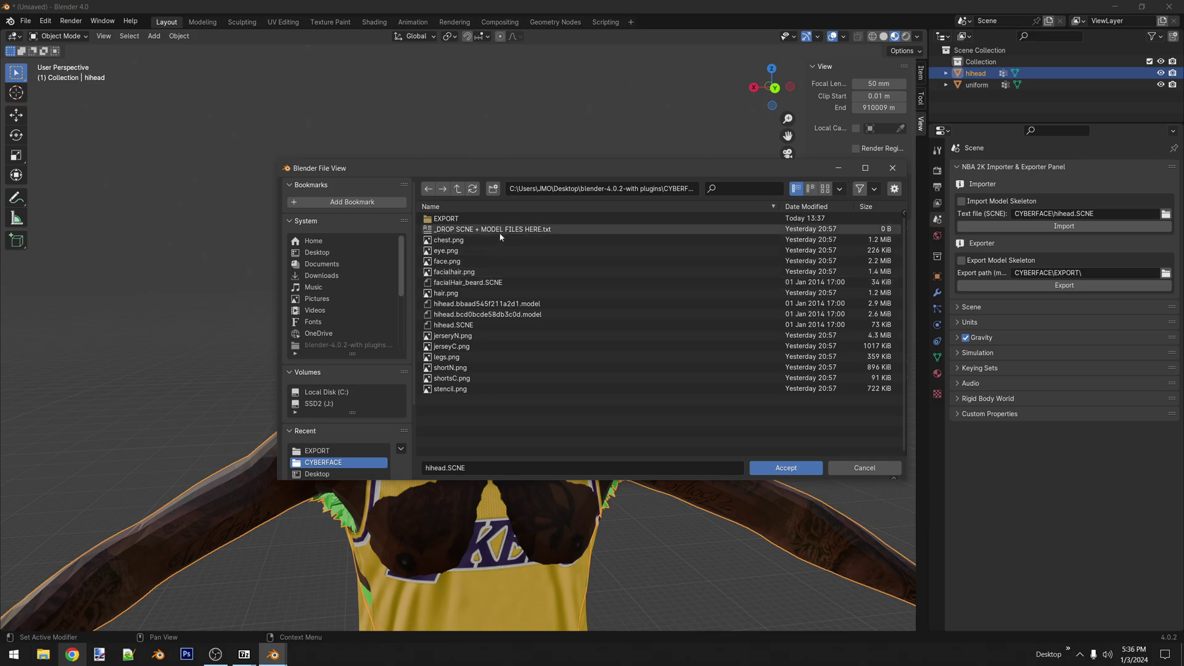
{"action": "double_click", "coordinate": [478, 284]}
- Import the beard model and select the new hihead.001 object
{"action": "left_click", "coordinate": [1059, 227]}
{"action": "scroll", "coordinate": [646, 310], "scroll_direction": "up", "scroll_amount": 2}
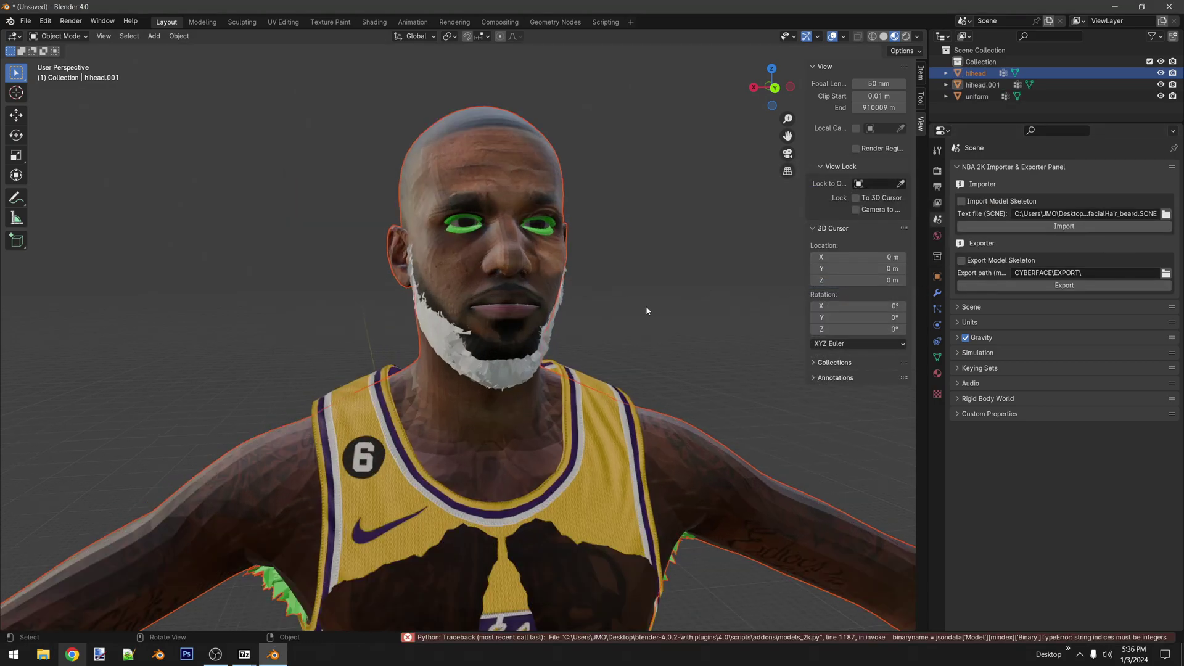
{"action": "left_click", "coordinate": [566, 311]}
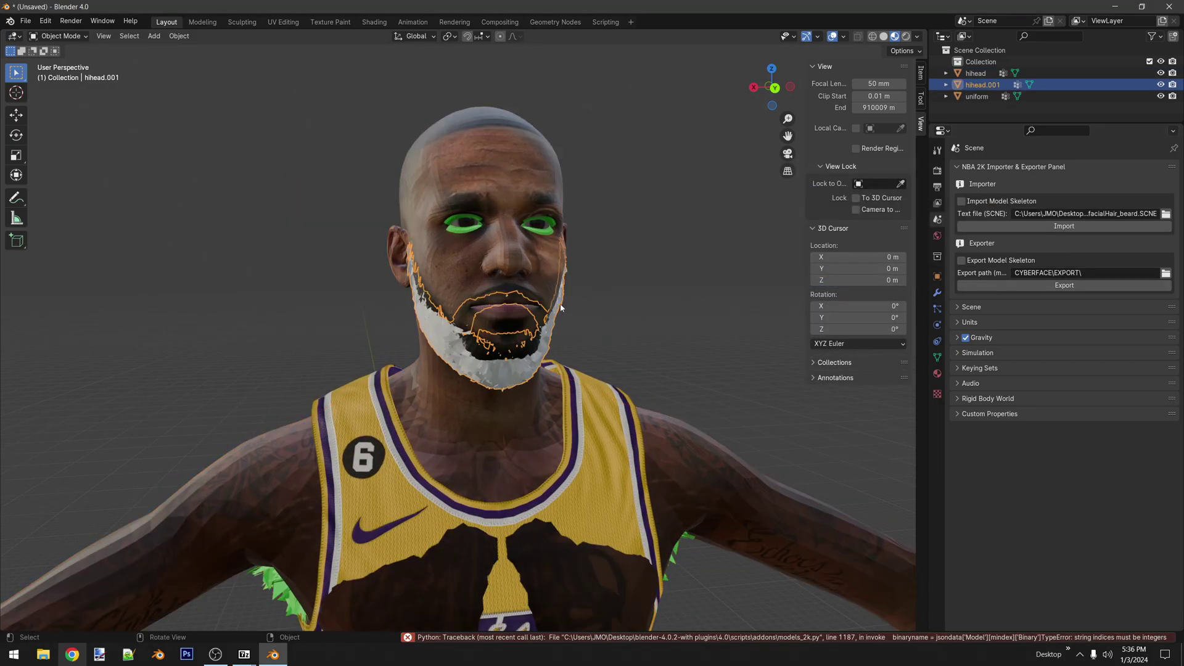
- Add a material slot to hihead.001 holding the facialhair material
{"action": "left_click", "coordinate": [937, 374]}
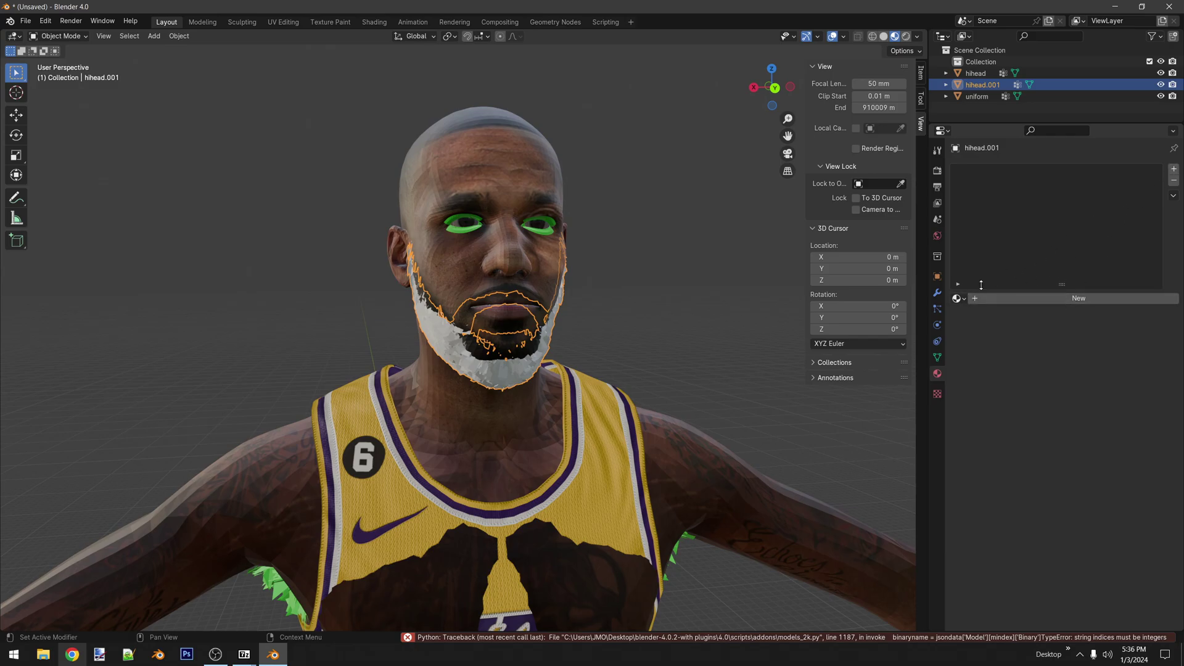
{"action": "left_click", "coordinate": [1173, 169]}
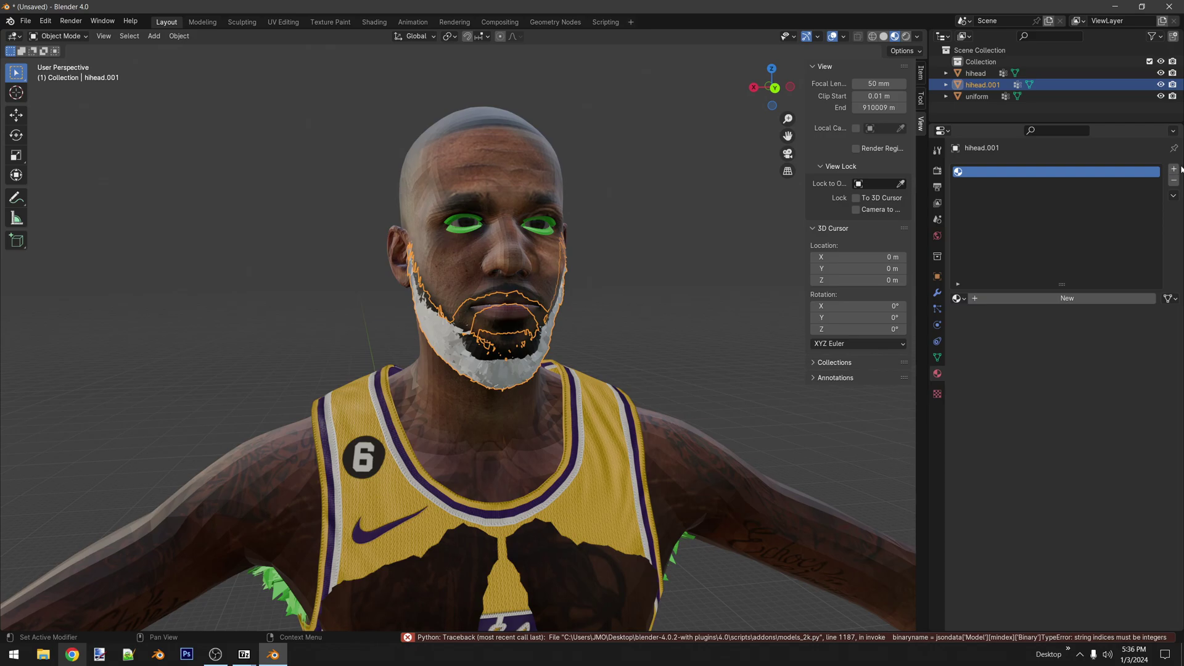
{"action": "left_click", "coordinate": [959, 298]}
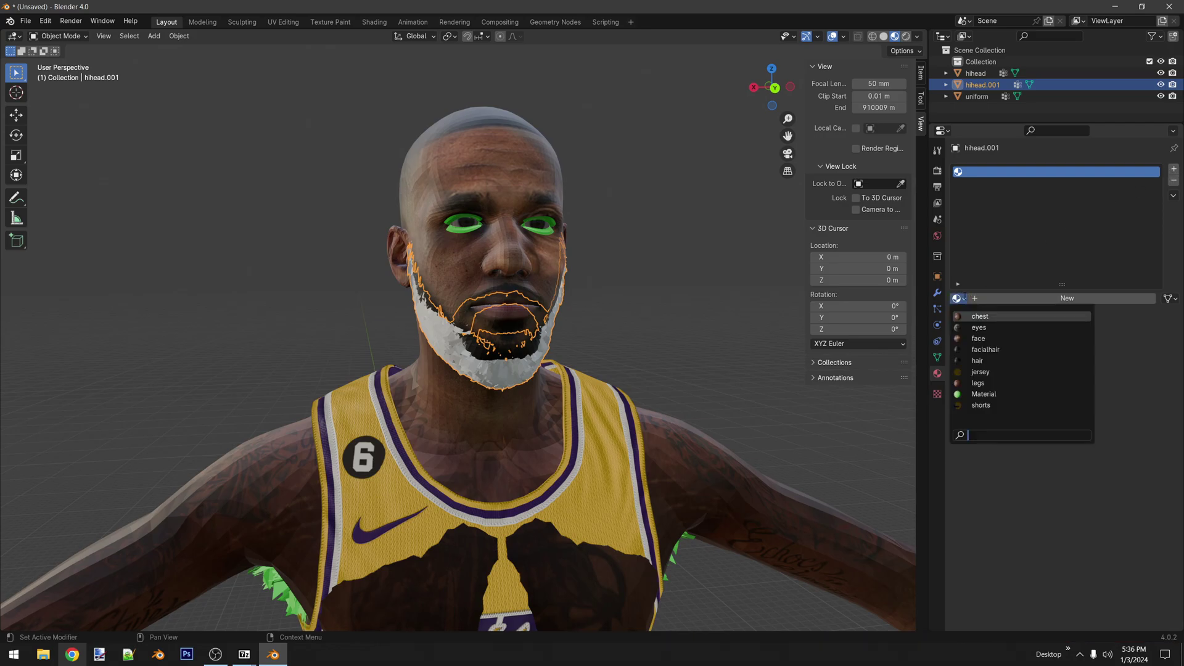
{"action": "left_click", "coordinate": [985, 350]}
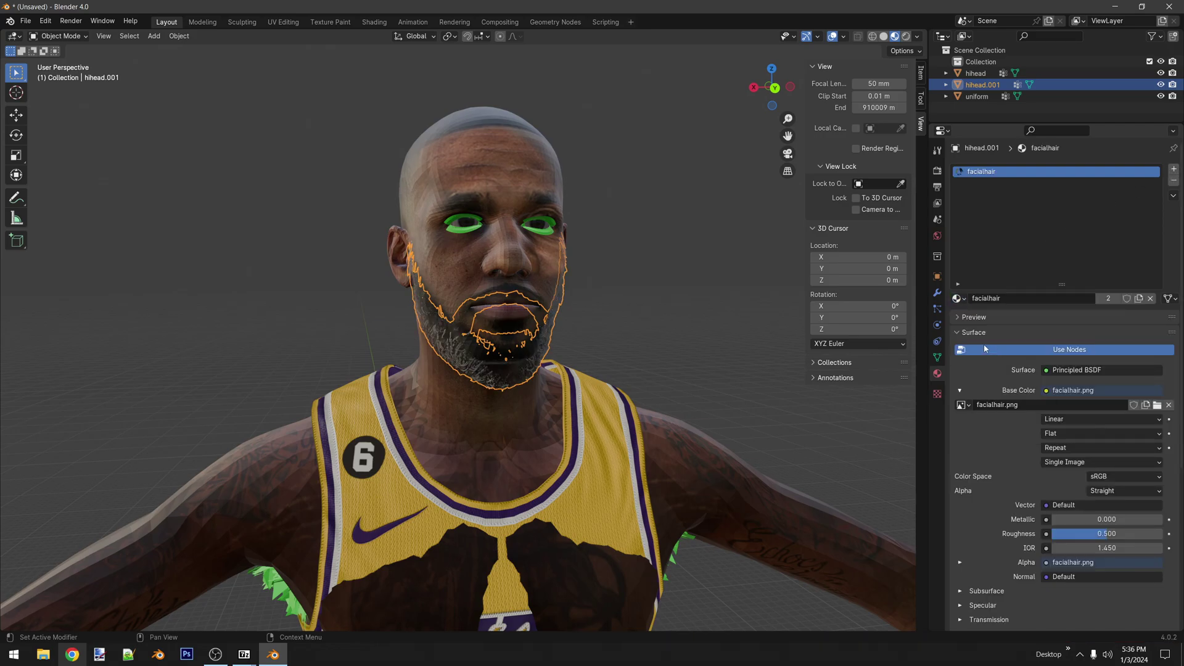
{"action": "scroll", "coordinate": [582, 322], "scroll_direction": "up", "scroll_amount": 2}
{"action": "left_click", "coordinate": [624, 312]}
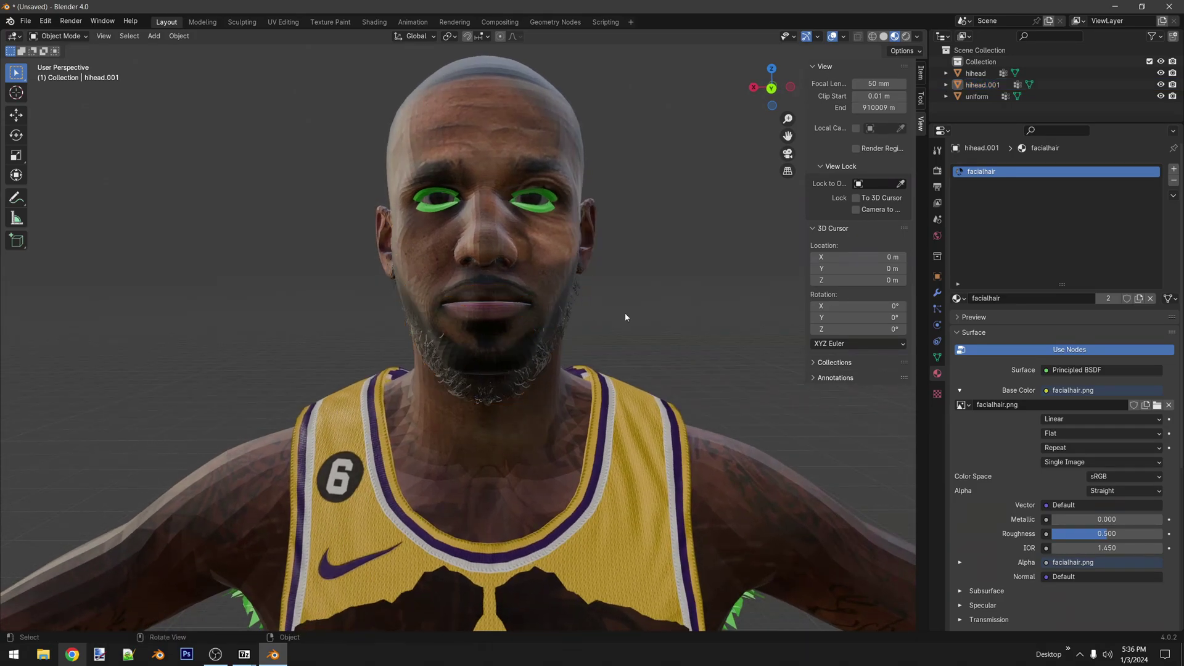
{"action": "scroll", "coordinate": [620, 316], "scroll_direction": "up", "scroll_amount": 4}
{"action": "middle_click_drag", "start_coordinate": [616, 319], "coordinate": [634, 298]}
{"action": "scroll", "coordinate": [566, 328], "scroll_direction": "down", "scroll_amount": 3}
{"action": "scroll", "coordinate": [500, 331], "scroll_direction": "down", "scroll_amount": 2}
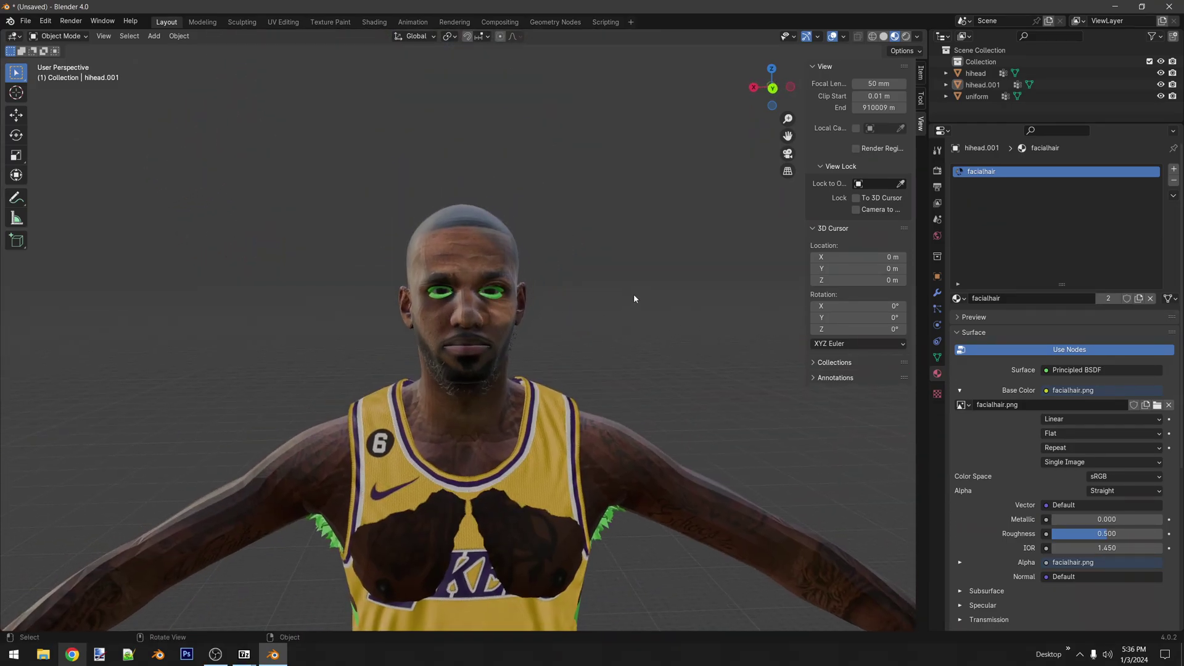
{"action": "left_click", "coordinate": [59, 37]}
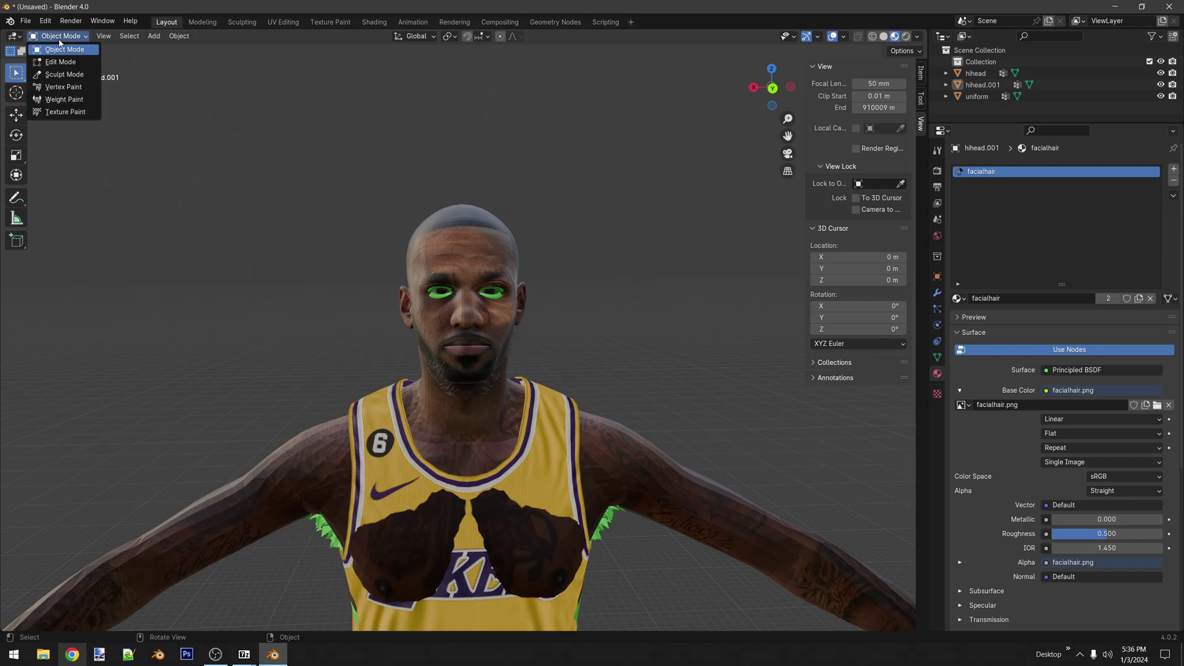
{"action": "scroll", "coordinate": [460, 362], "scroll_direction": "up", "scroll_amount": 2}
{"action": "middle_click_drag", "start_coordinate": [460, 361], "coordinate": [499, 285]}
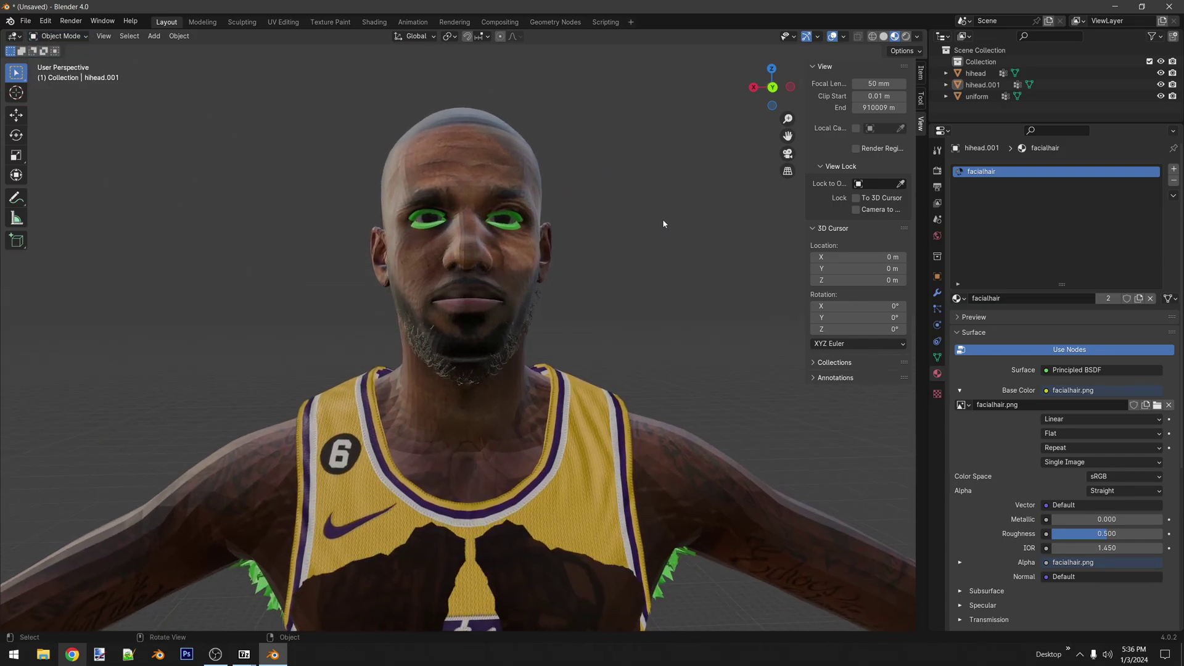